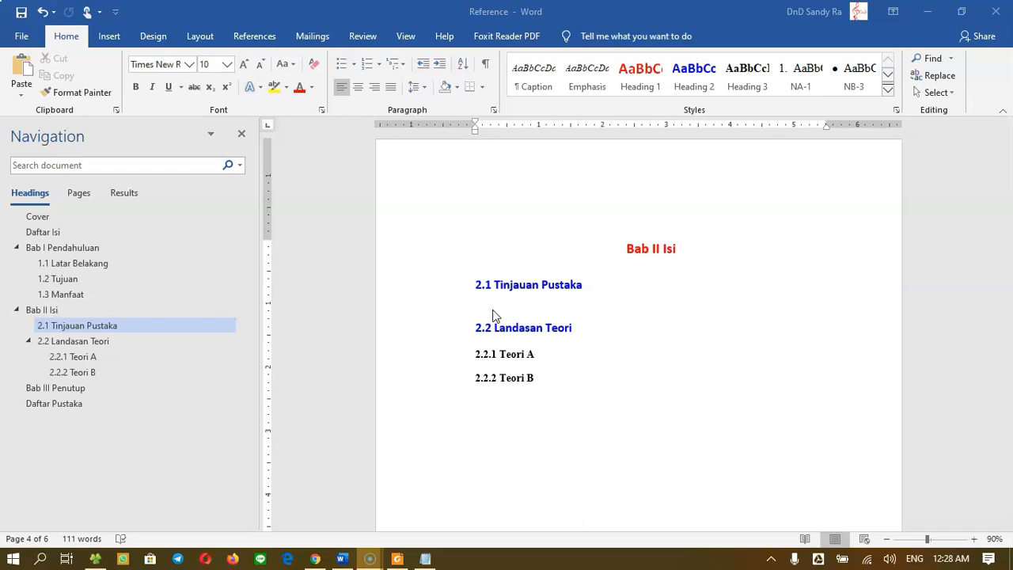
- Switch to Chrome and examine the article's title, abstract, authors, journal name and volume on its web page and in the online PDF
{"action": "left_click", "coordinate": [495, 321]}
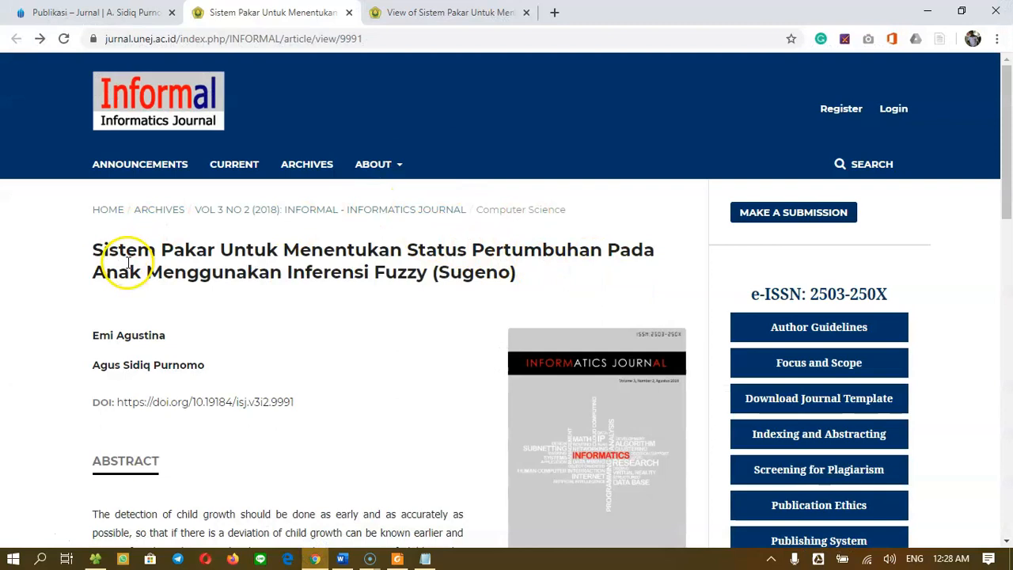
{"action": "left_click_drag", "start_coordinate": [93, 251], "coordinate": [519, 276]}
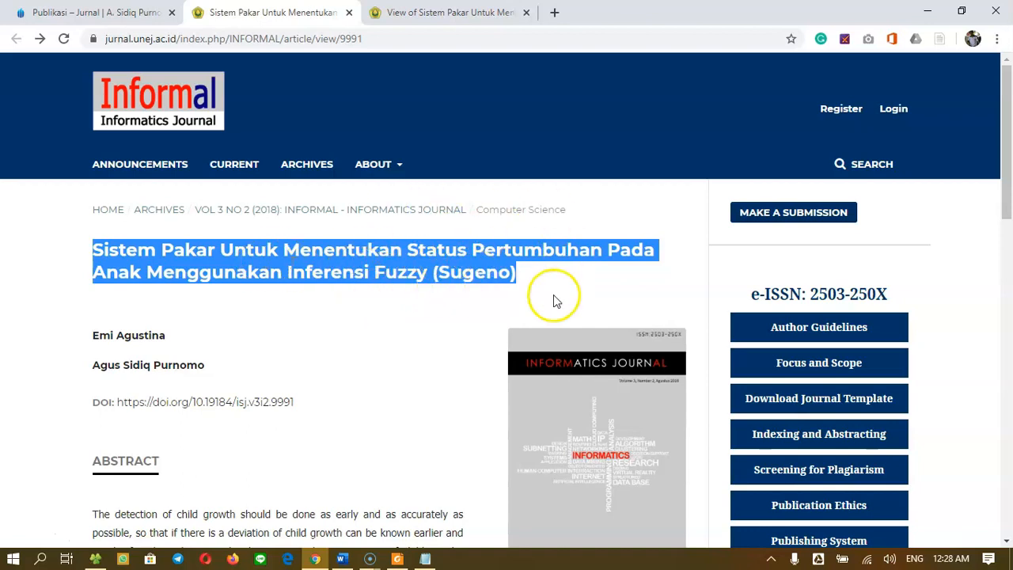
{"action": "left_click", "coordinate": [338, 310]}
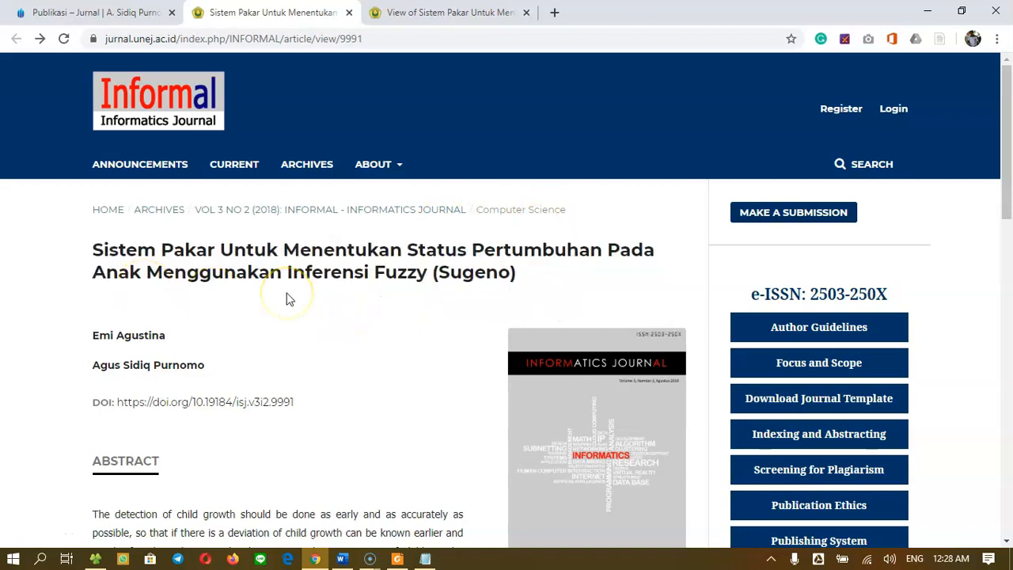
{"action": "scroll", "coordinate": [289, 300], "scroll_direction": "down", "scroll_amount": 3}
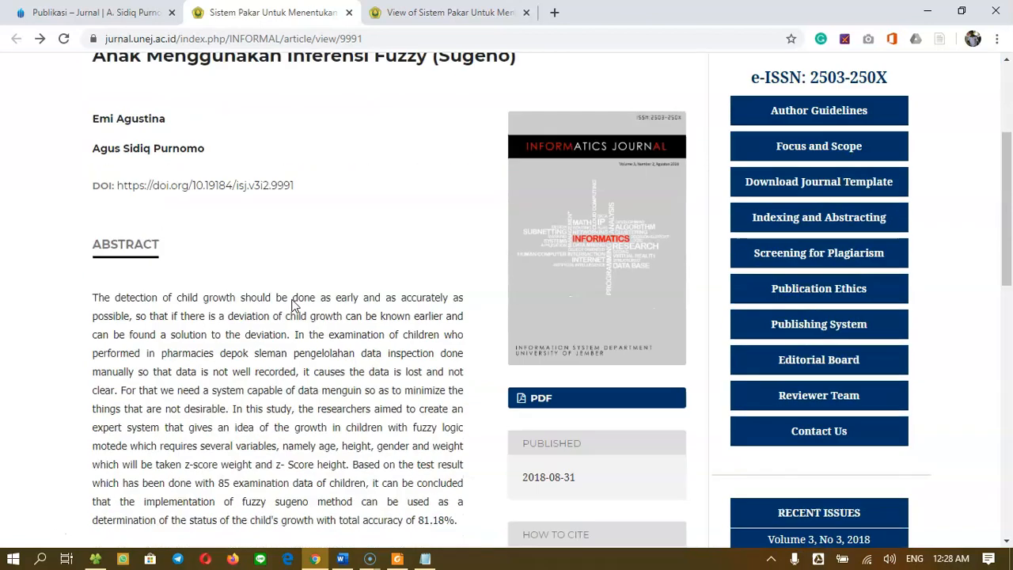
{"action": "scroll", "coordinate": [414, 335], "scroll_direction": "up", "scroll_amount": 3}
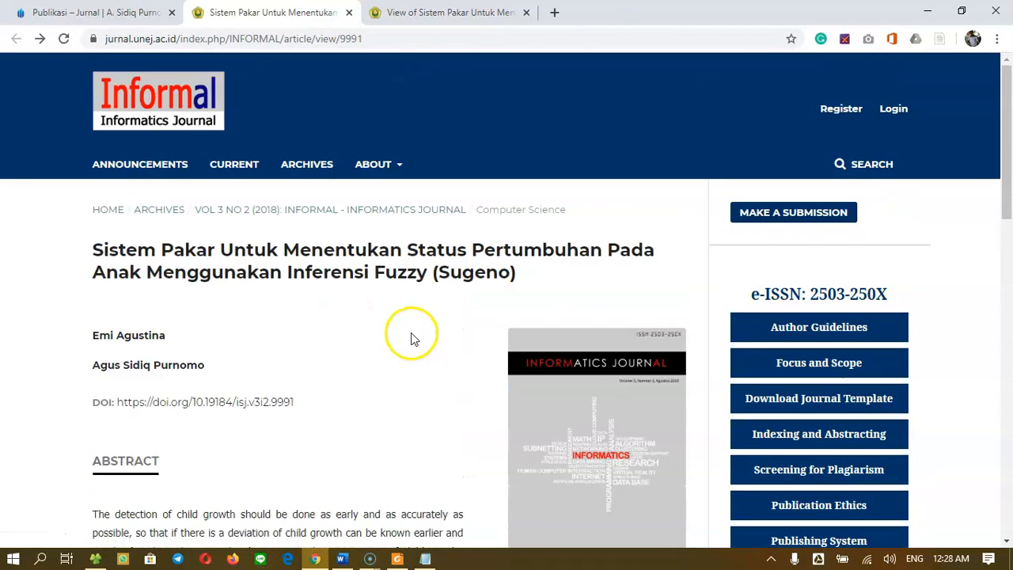
{"action": "left_click", "coordinate": [425, 15]}
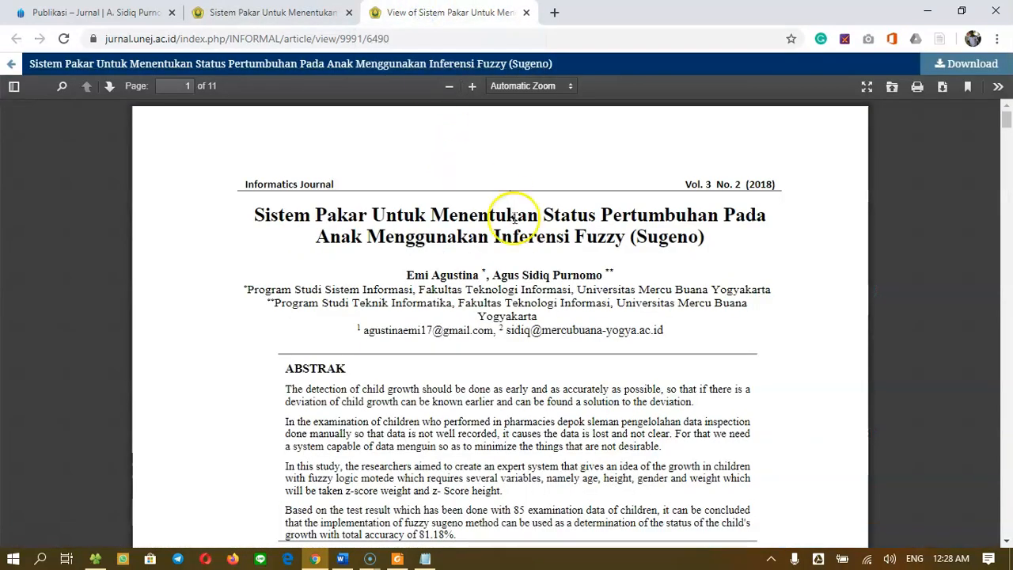
{"action": "left_click_drag", "start_coordinate": [254, 215], "coordinate": [702, 233]}
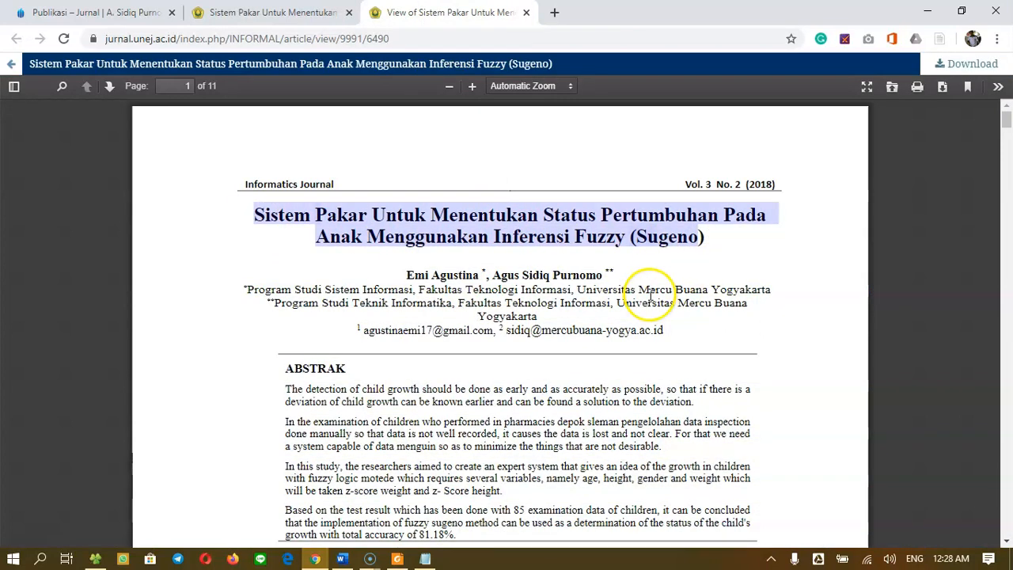
{"action": "left_click_drag", "start_coordinate": [436, 275], "coordinate": [602, 274]}
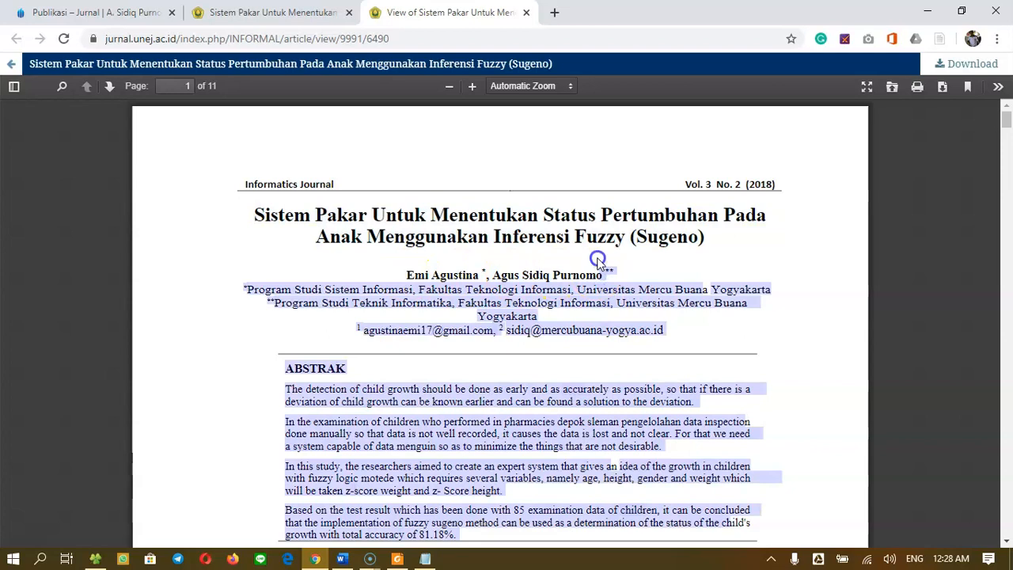
{"action": "left_click", "coordinate": [598, 261]}
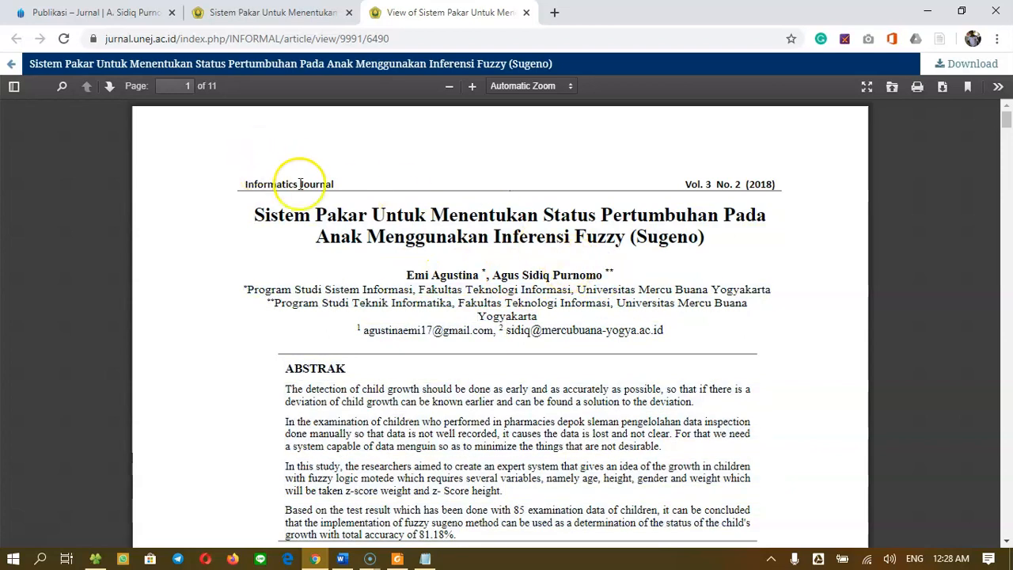
{"action": "left_click_drag", "start_coordinate": [238, 184], "coordinate": [762, 183]}
{"action": "left_click", "coordinate": [785, 174]}
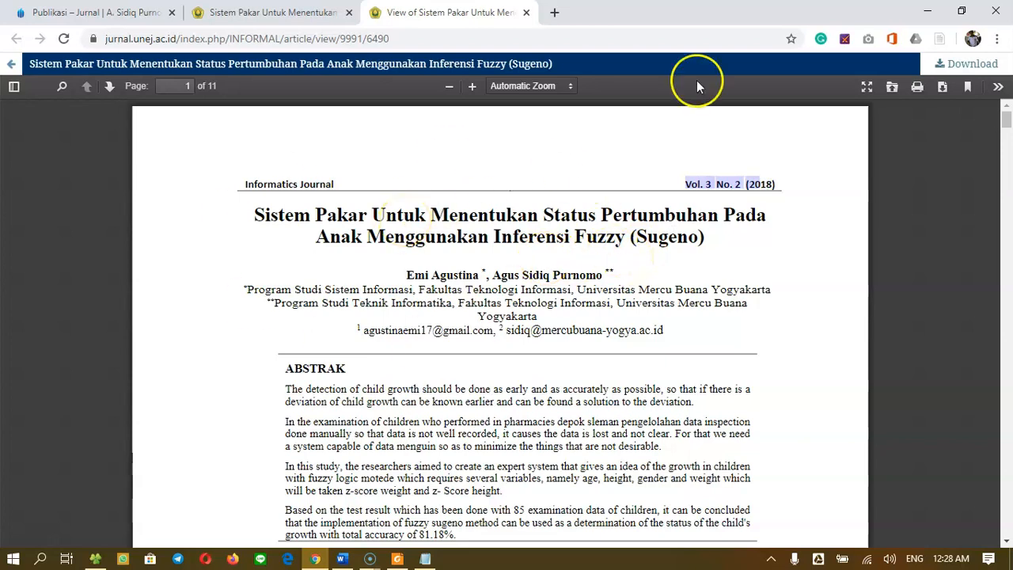
{"action": "left_click", "coordinate": [928, 11]}
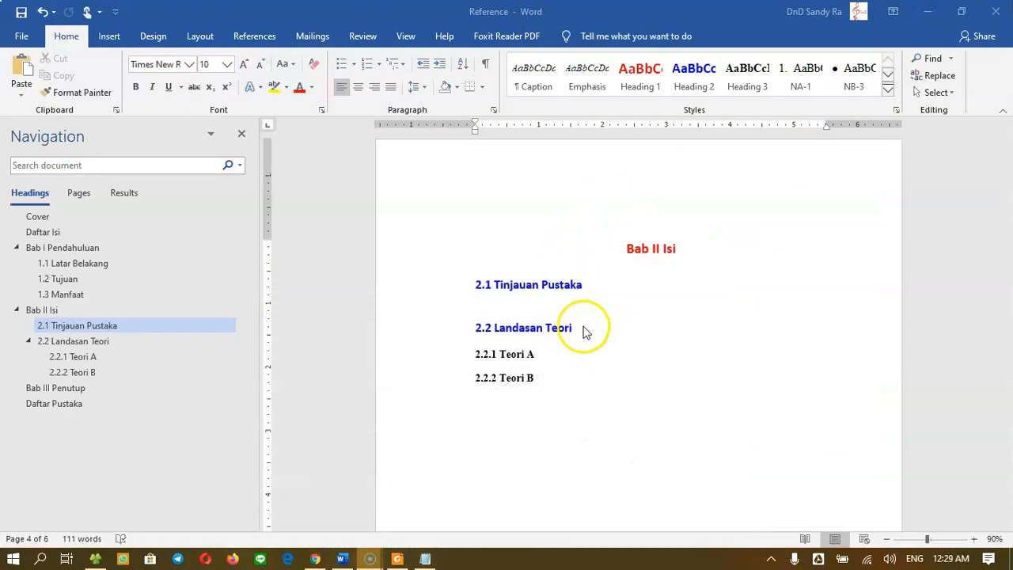
{"action": "left_click", "coordinate": [499, 308]}
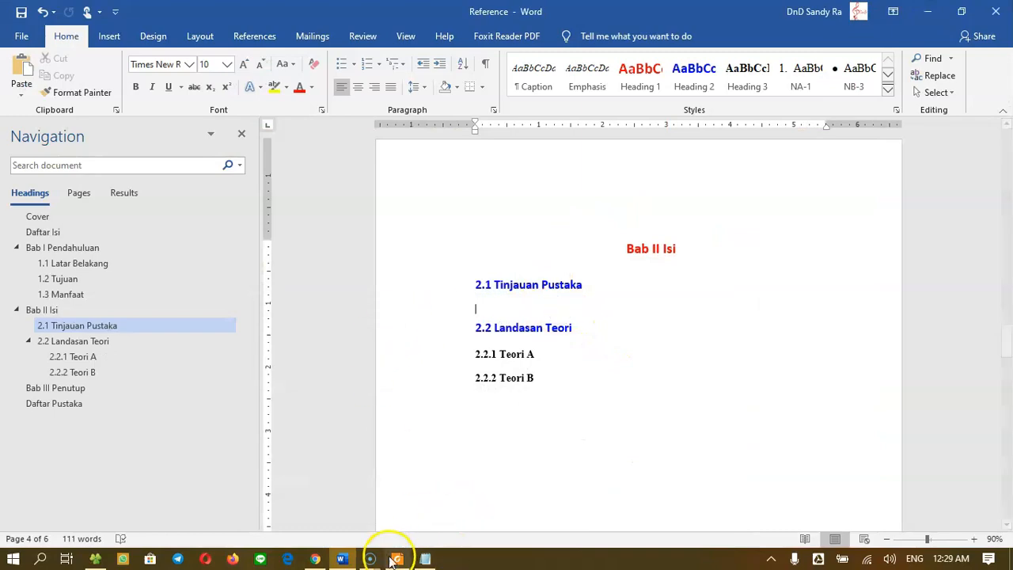
{"action": "left_click", "coordinate": [395, 559]}
{"action": "scroll", "coordinate": [502, 301], "scroll_direction": "up", "scroll_amount": 10}
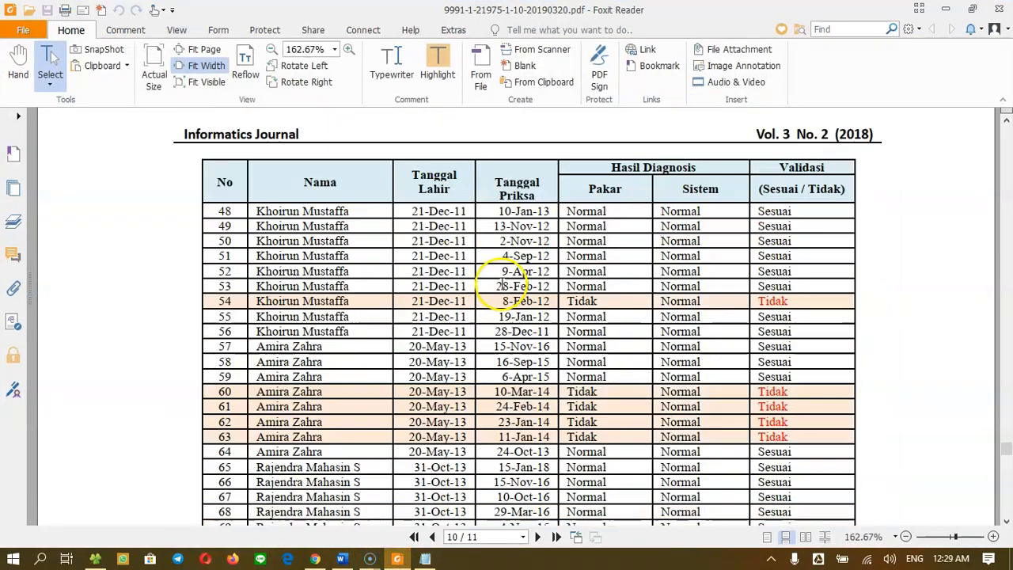
{"action": "scroll", "coordinate": [502, 301], "scroll_direction": "up", "scroll_amount": 3}
{"action": "left_click_drag", "start_coordinate": [1003, 434], "coordinate": [1005, 119]}
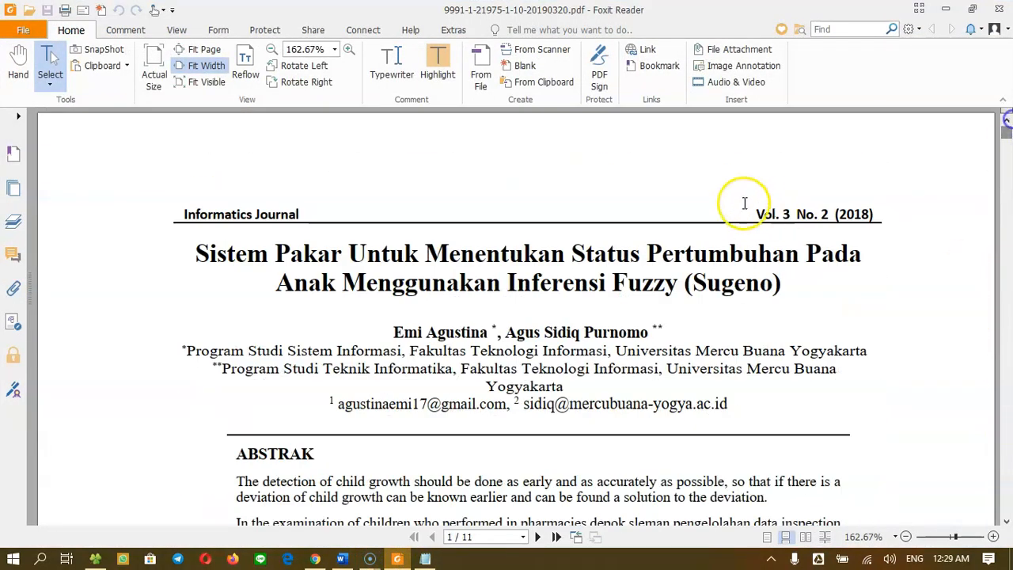
{"action": "left_click_drag", "start_coordinate": [196, 253], "coordinate": [788, 279]}
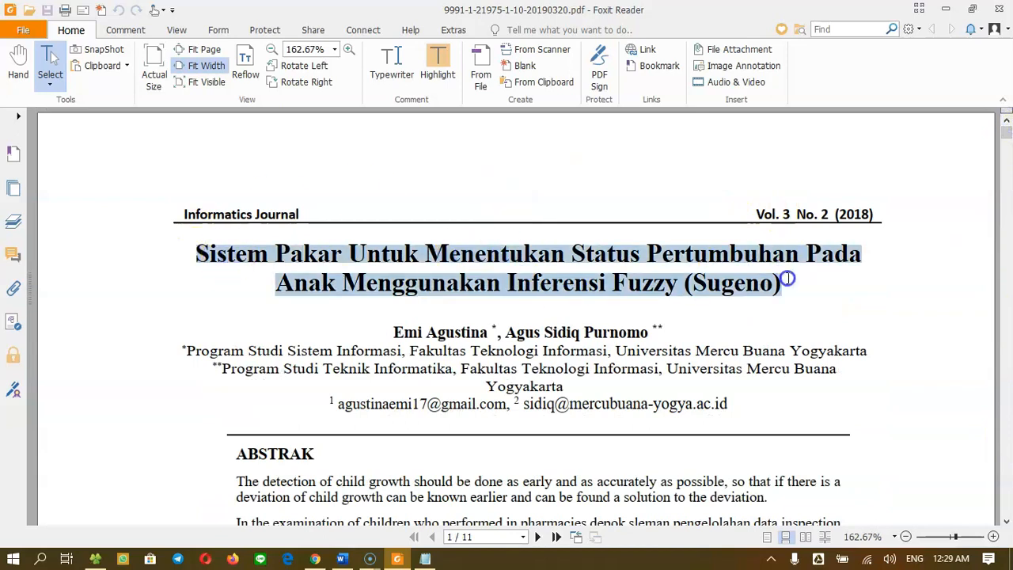
{"action": "scroll", "coordinate": [787, 279], "scroll_direction": "down", "scroll_amount": 3}
{"action": "left_click", "coordinate": [946, 9]}
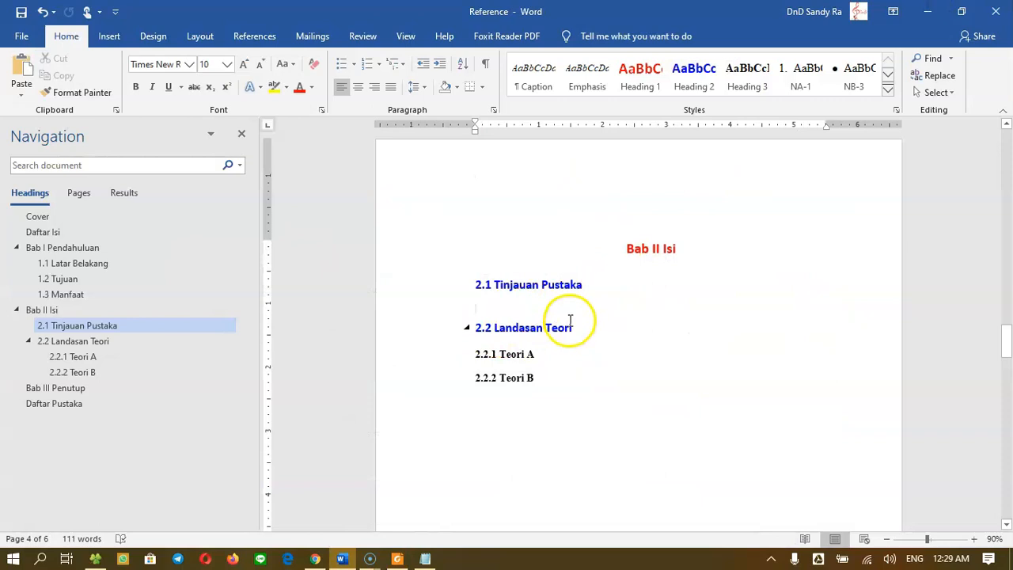
- Copy the entire research summary from the untitled Notepad file and paste it under heading 2.1 Tinjauan Pustaka in Word
{"action": "left_click", "coordinate": [442, 555]}
{"action": "left_click", "coordinate": [219, 210]}
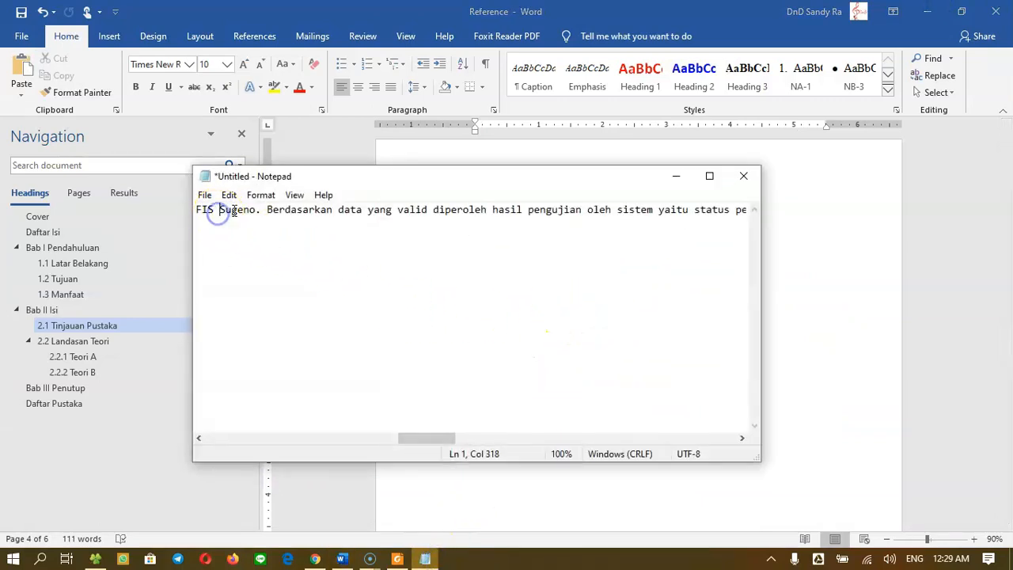
{"action": "key", "text": "ctrl+a"}
{"action": "left_click", "coordinate": [676, 176]}
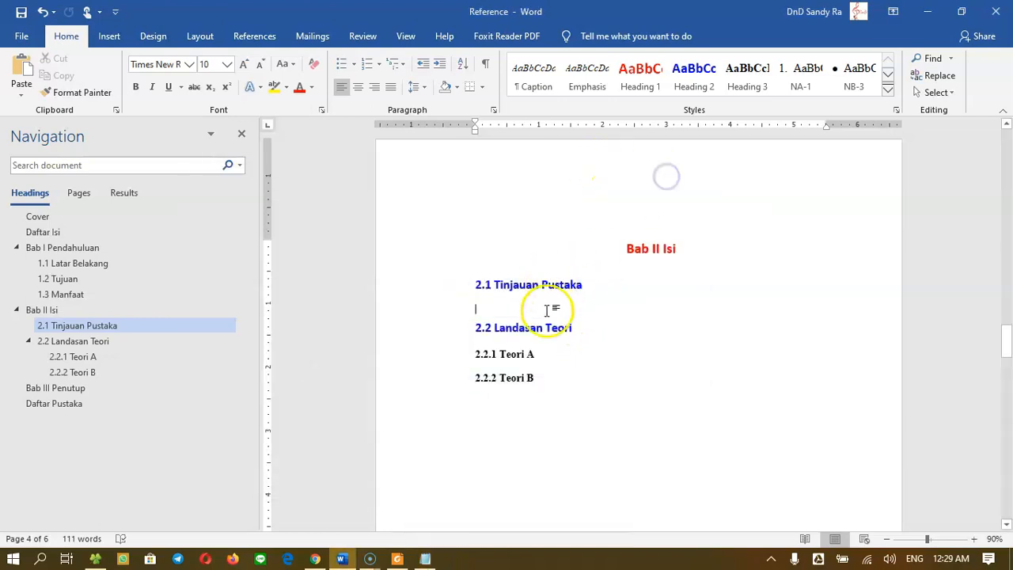
{"action": "type", "text": "Dalam penelitian mengenai Sistem Pakar Untuk Menentukan Status Pertumbuhan Pada Anak Menggunakan Inferensi Fuzzy (Sugeno), dibahas mengenai penentuan status pertumbuhan anak berdasarkan variabel inputan umur, berat badan, tinggi badan dan variabel output beerupa status pertumbuhan anak dengan menggunakan metode FIS Sugeno. Berdasarkan data yang valid diperoleh hasil pengujian oleh sistem yaitu status pertumbuhan anak yang normal sebanyak 85 data dan untuk status pertumbuhan anak yang tidak normal terdapat 0 data. Sedangkan dari hasil validasi yang dilakukan oleh pakar (dokter) status pertumbuhan anak yang normal sebanyak 70 data dan untuk status pertumbuhan anak yang tidak normal terdapat 15 data. Untuk tingkat kesesuaian berdasarkan hasil validasi pakar (dokter) dan sistem diperoleh 81,18 % data yang sesuai dan 18,82 % data uji yang tidak sesuai."}
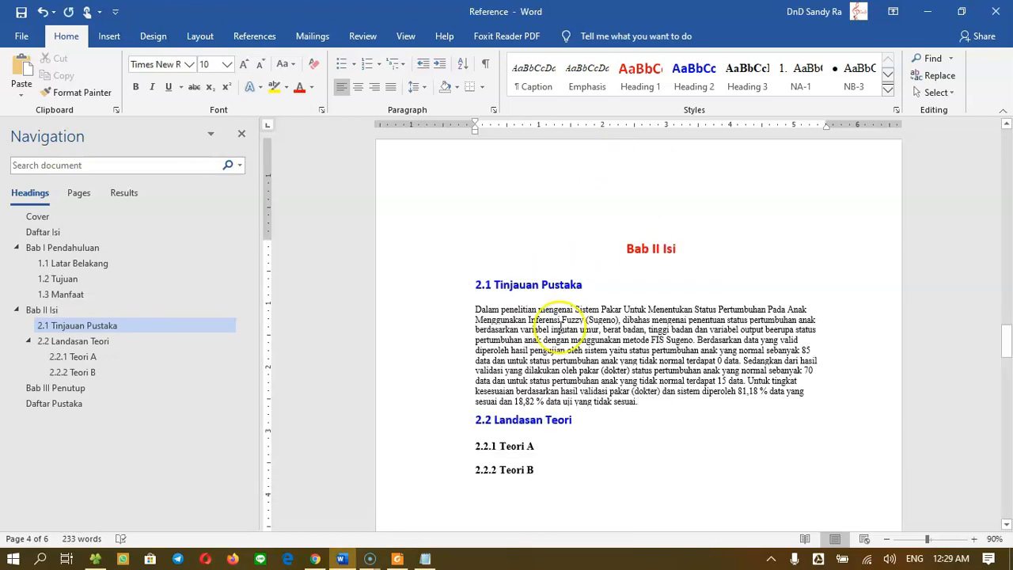
- Apply the Paragraf style to the whole summary paragraph under 2.1 Tinjauan Pustaka
{"action": "left_click_drag", "start_coordinate": [637, 402], "coordinate": [471, 314]}
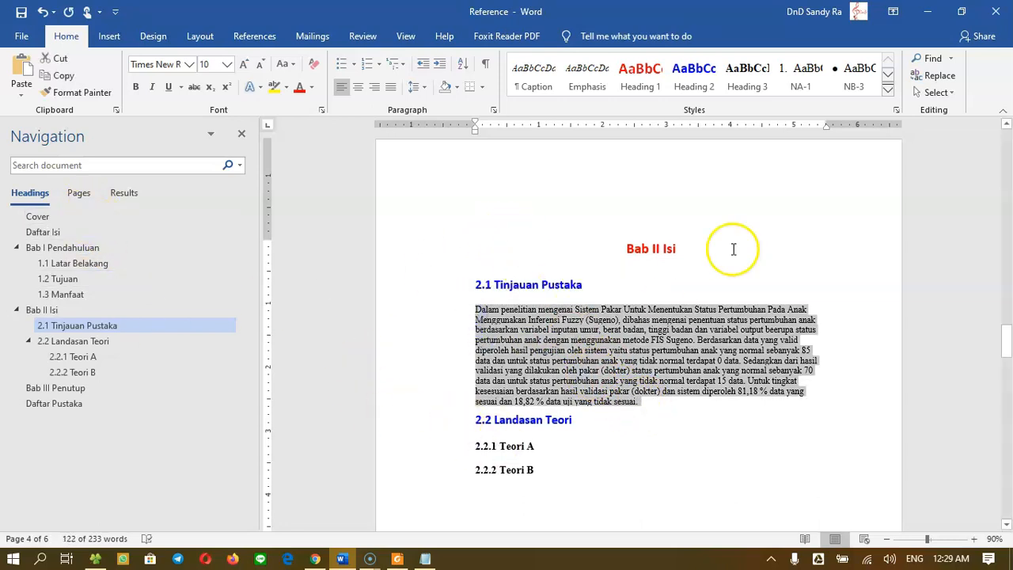
{"action": "left_click", "coordinate": [887, 89]}
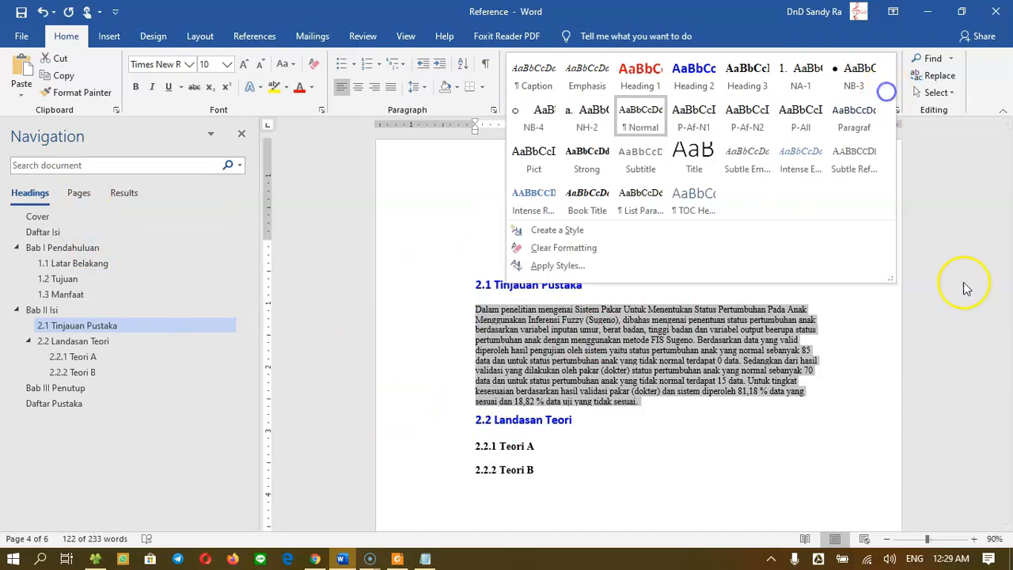
{"action": "left_click", "coordinate": [848, 123]}
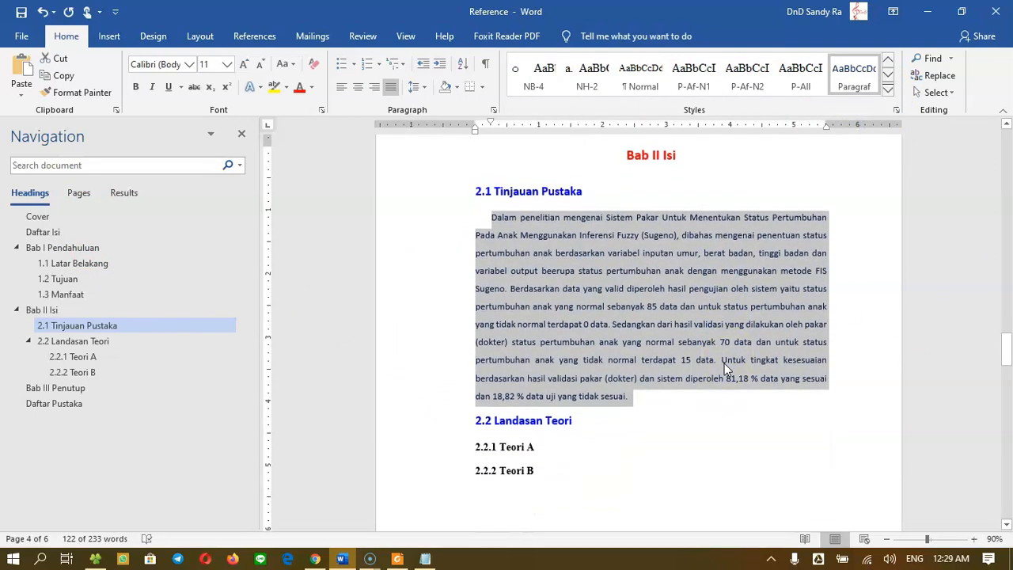
- Start a new citation source at the end of the summary paragraph and set its type to Journal Article
{"action": "left_click", "coordinate": [631, 401]}
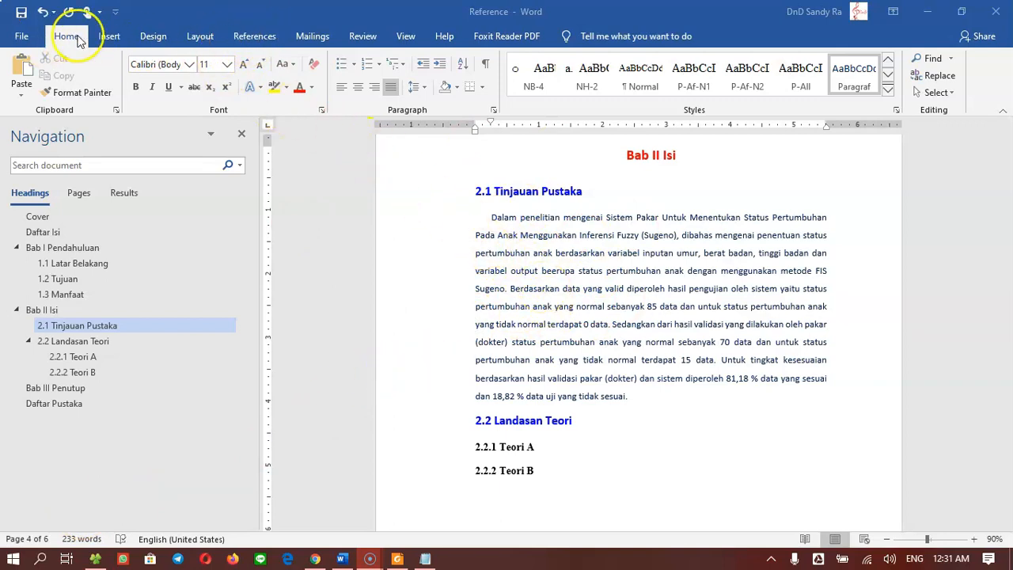
{"action": "left_click", "coordinate": [255, 37]}
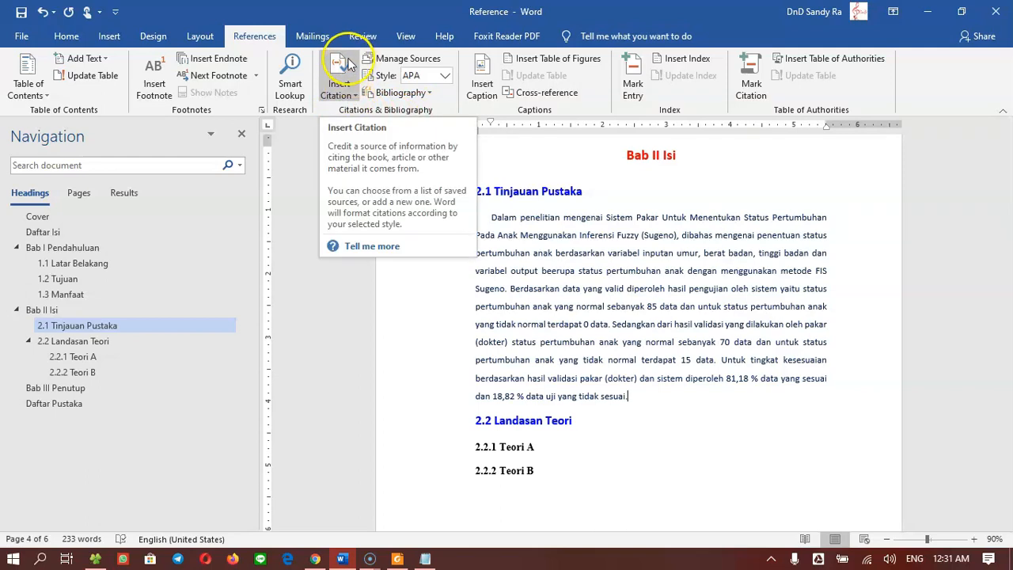
{"action": "left_click", "coordinate": [338, 79]}
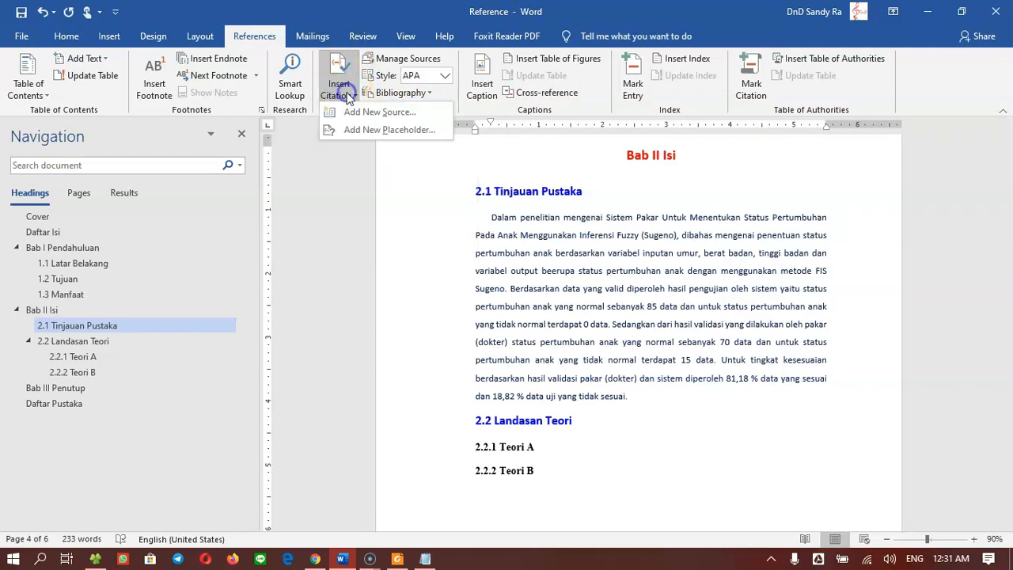
{"action": "left_click", "coordinate": [382, 113]}
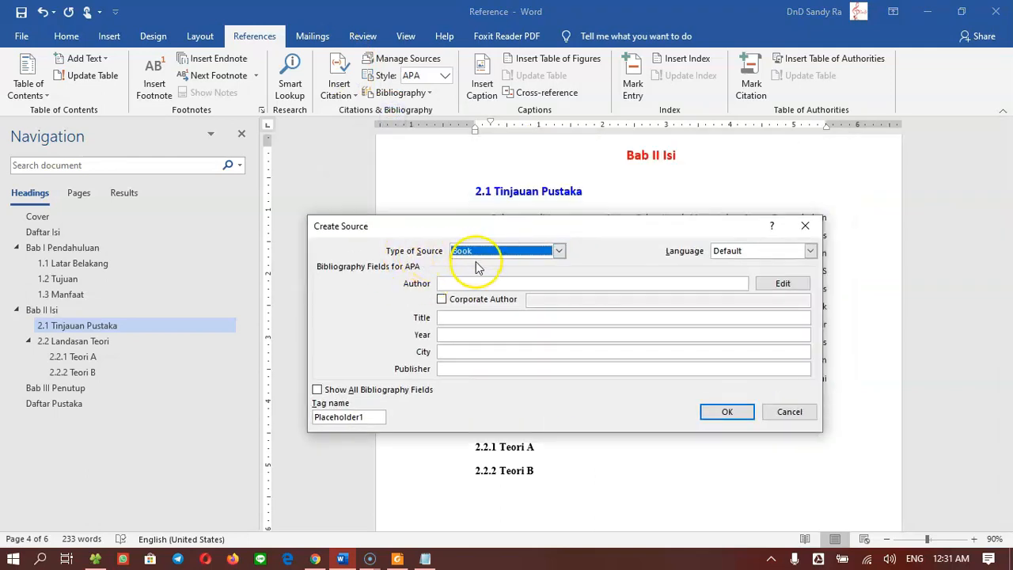
{"action": "left_click", "coordinate": [507, 251]}
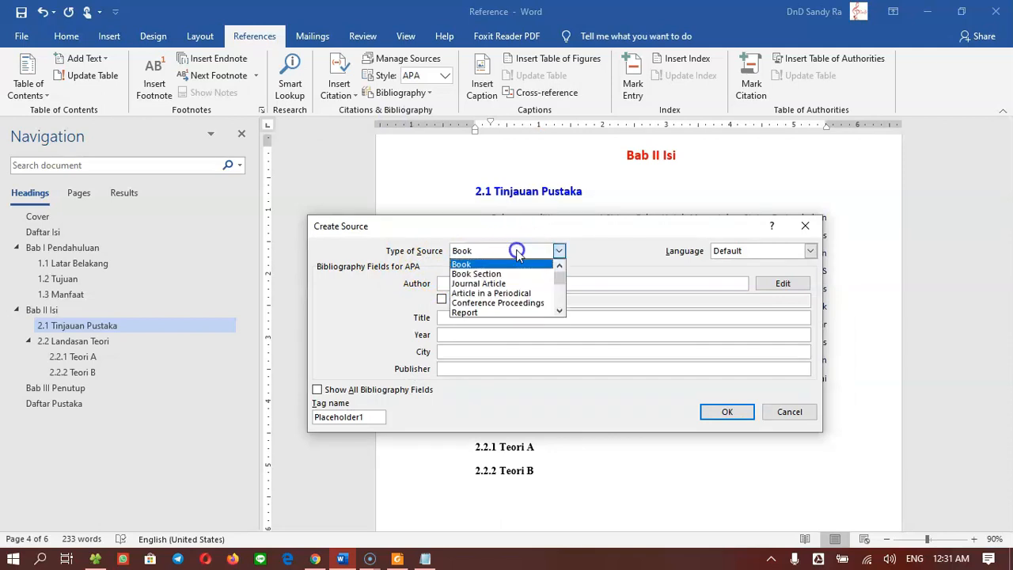
{"action": "left_click", "coordinate": [506, 284]}
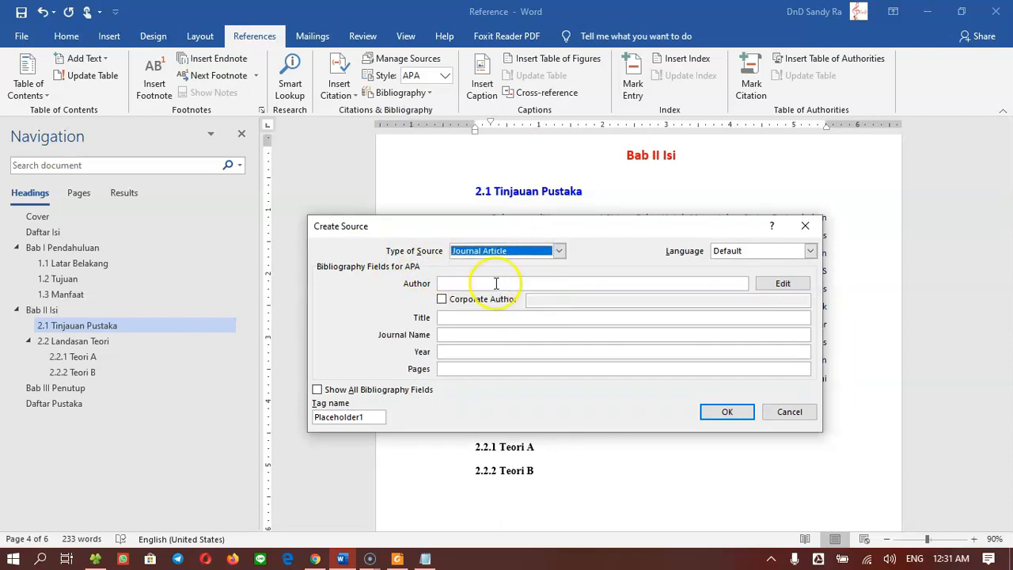
- Open the detailed name editor for the new source's author, keeping both dialogs in view
{"action": "left_click_drag", "start_coordinate": [418, 231], "coordinate": [391, 197]}
{"action": "left_click", "coordinate": [403, 250]}
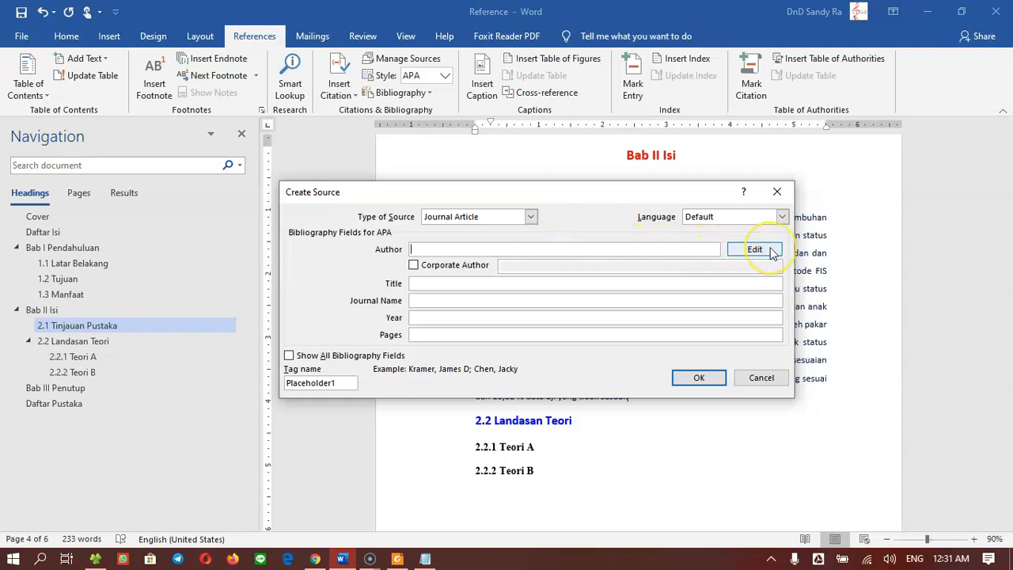
{"action": "left_click", "coordinate": [772, 250]}
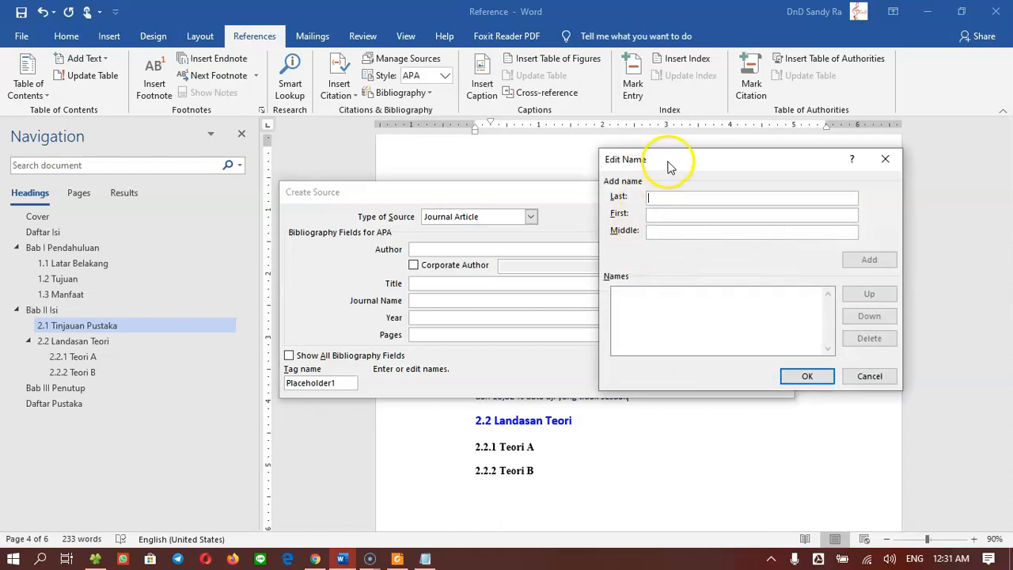
{"action": "left_click_drag", "start_coordinate": [669, 166], "coordinate": [573, 166]}
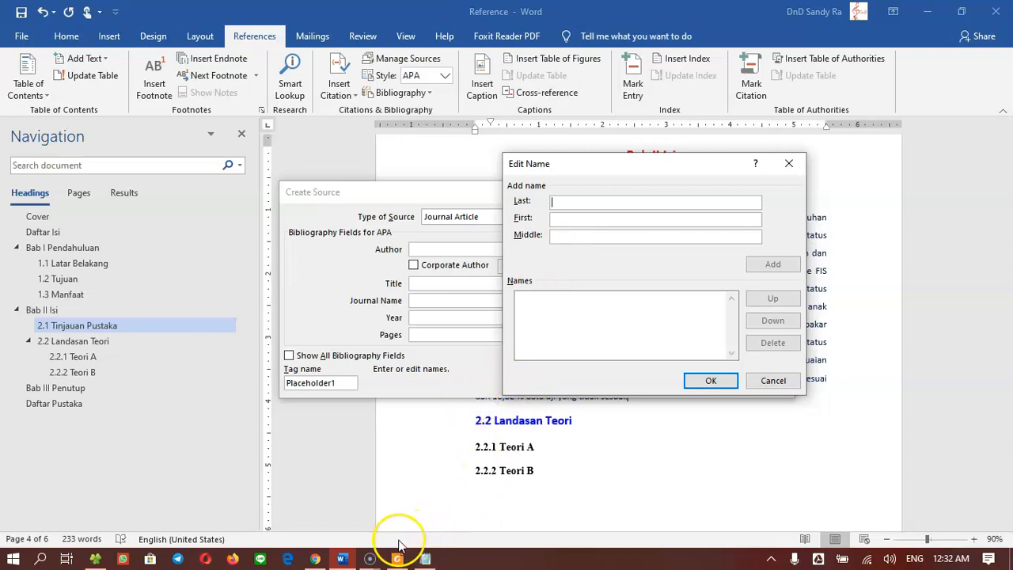
- Copy the first author's full name from the PDF in Foxit Reader and paste it as the last name in Word's author editor
{"action": "mouse_move", "coordinate": [398, 560]}
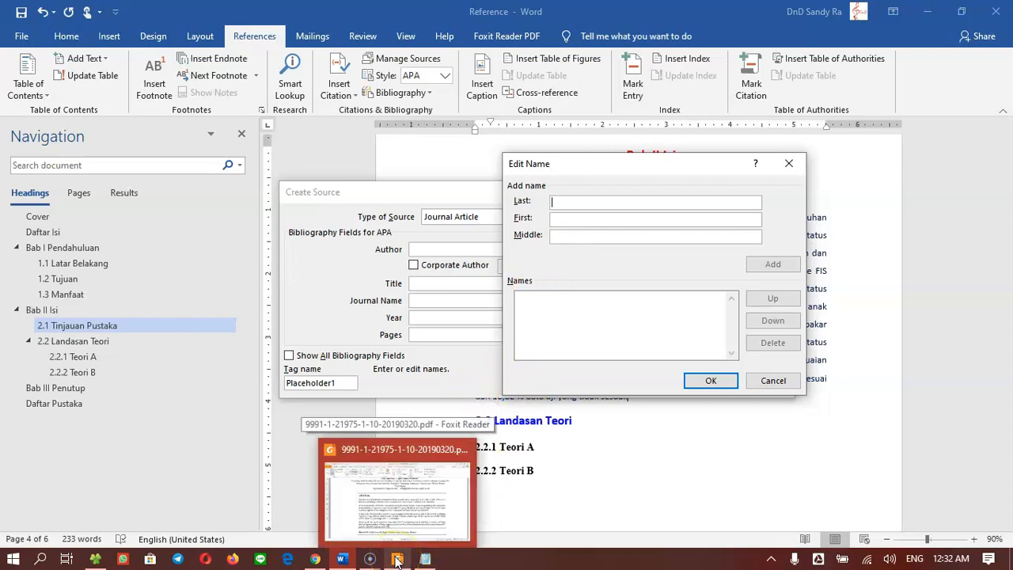
{"action": "left_click", "coordinate": [399, 560]}
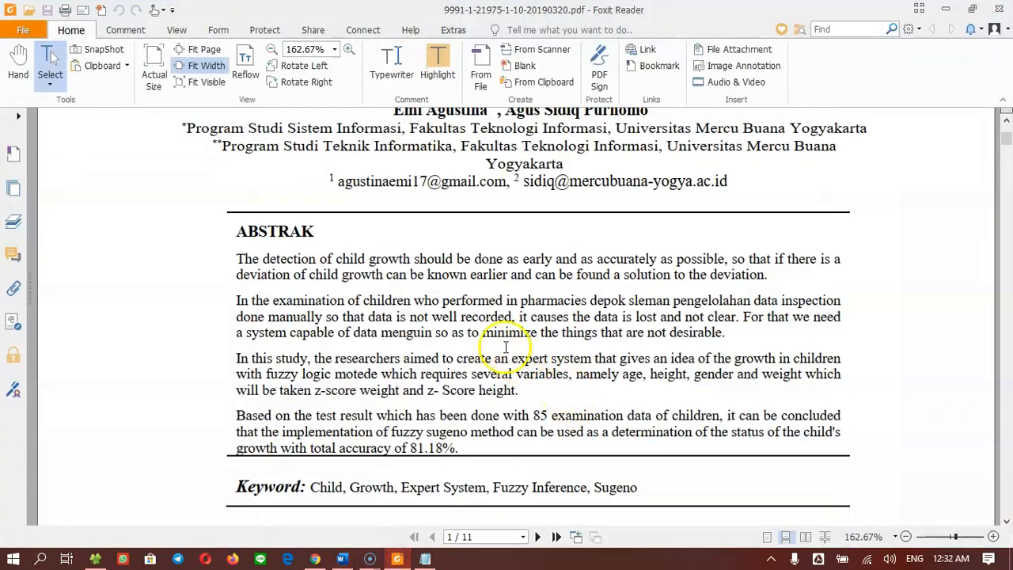
{"action": "scroll", "coordinate": [498, 336], "scroll_direction": "up", "scroll_amount": 2}
{"action": "scroll", "coordinate": [498, 336], "scroll_direction": "up", "scroll_amount": 1}
{"action": "left_click_drag", "start_coordinate": [394, 199], "coordinate": [494, 199]}
{"action": "right_click", "coordinate": [457, 209]}
{"action": "left_click", "coordinate": [467, 212]}
{"action": "left_click", "coordinate": [342, 559]}
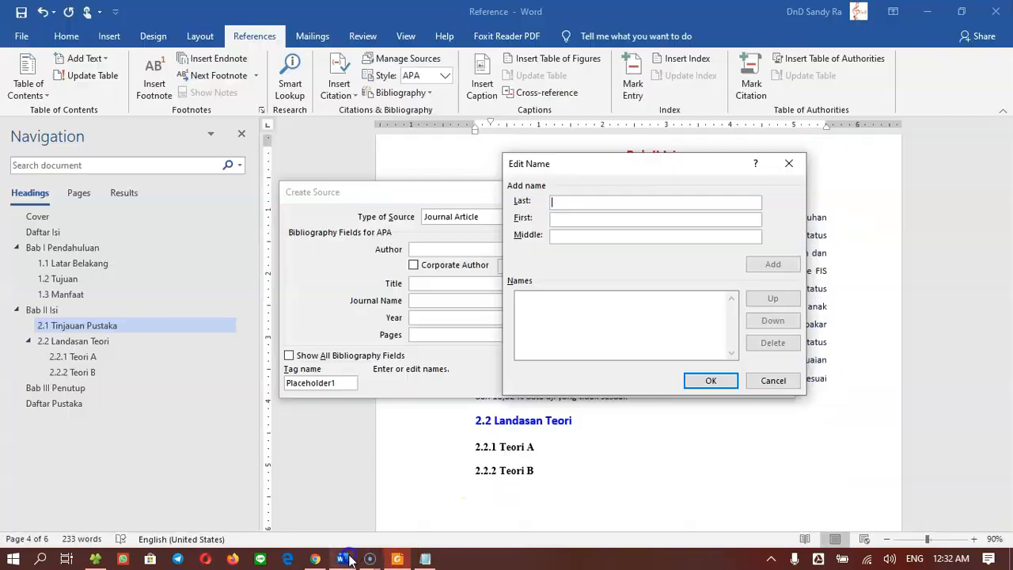
{"action": "key", "text": "ctrl+v"}
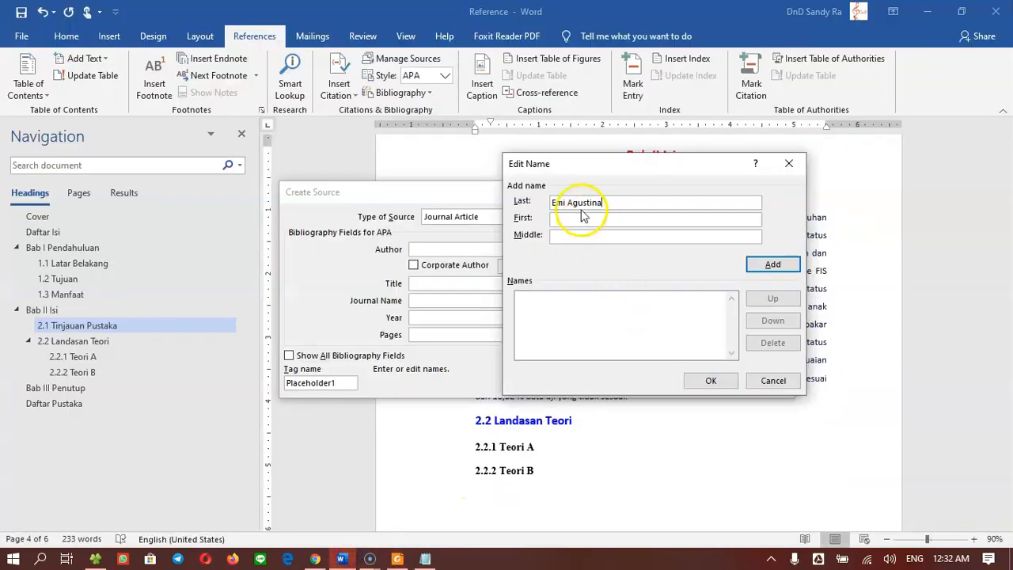
- Split the first author's name into its last and first name parts and add the author to the names list
{"action": "left_click", "coordinate": [569, 203]}
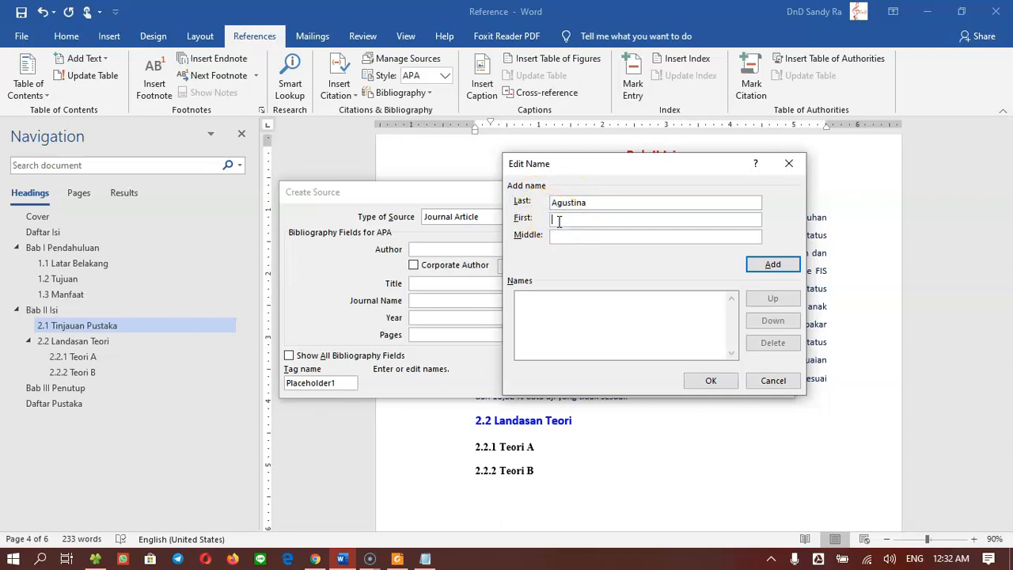
{"action": "key", "text": "BackSpace"}
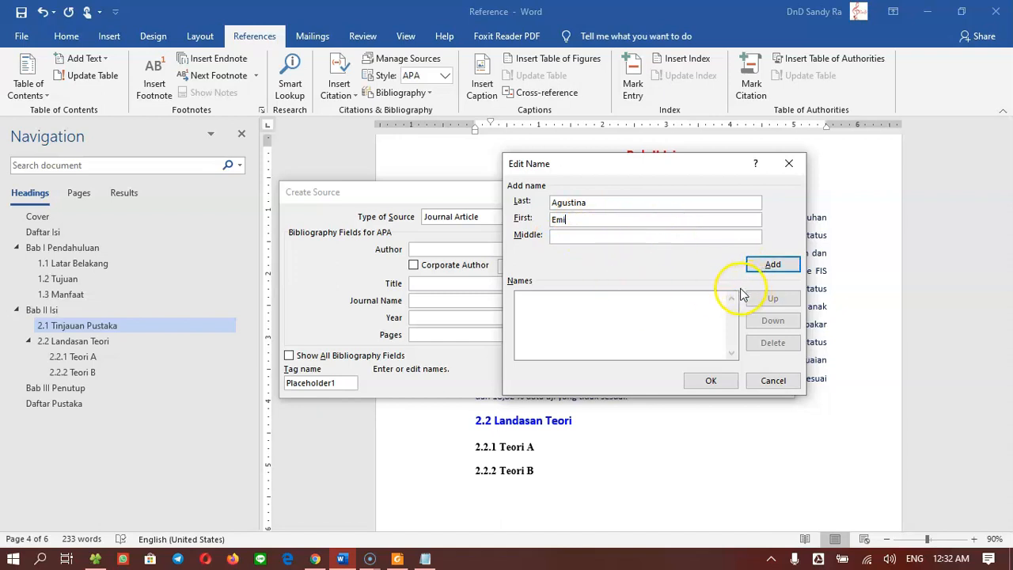
{"action": "left_click", "coordinate": [763, 264]}
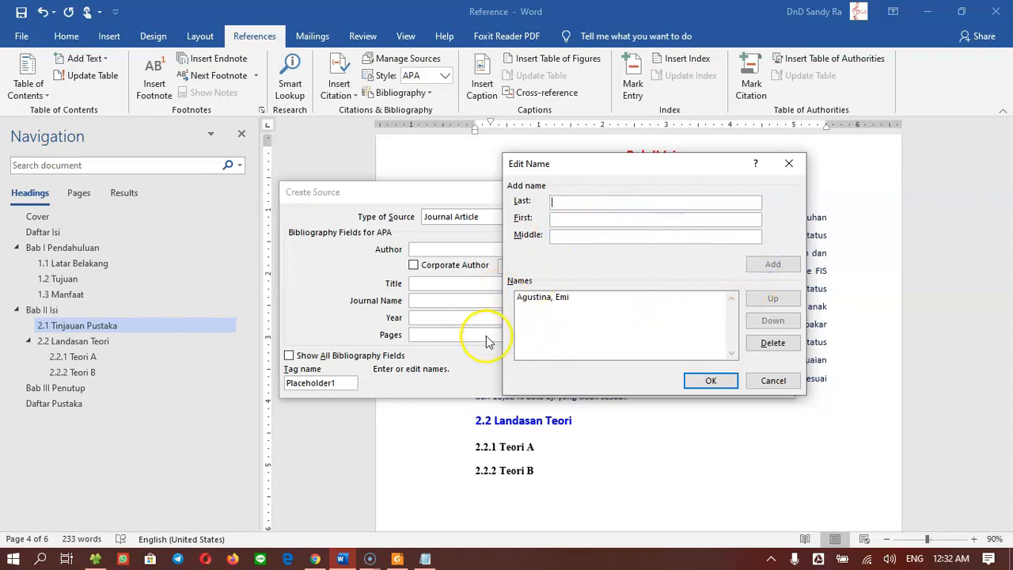
- Copy the second author's full name from the PDF in Foxit Reader and paste it as the last name in Word's author editor
{"action": "left_click", "coordinate": [412, 559]}
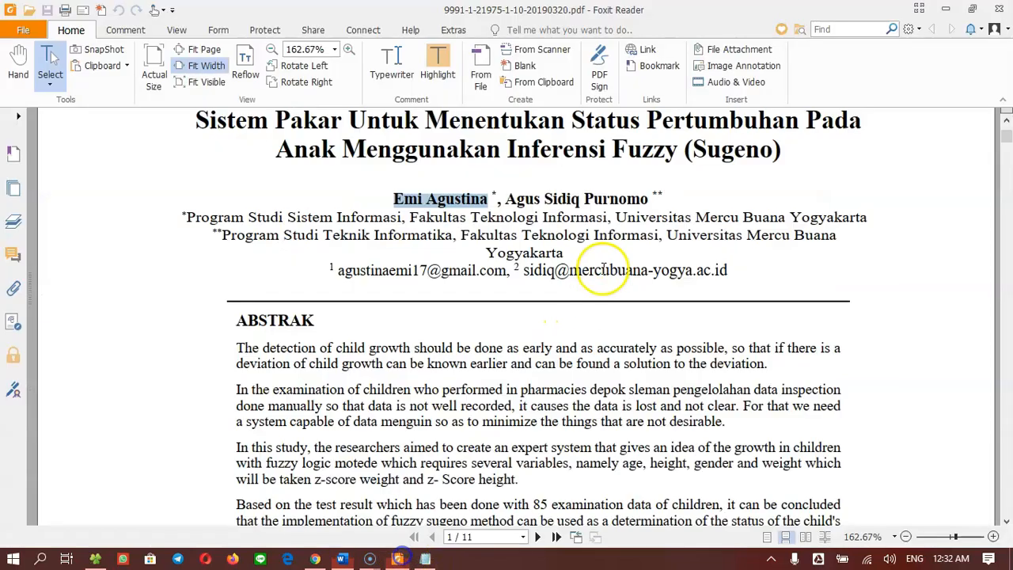
{"action": "left_click_drag", "start_coordinate": [505, 199], "coordinate": [638, 196]}
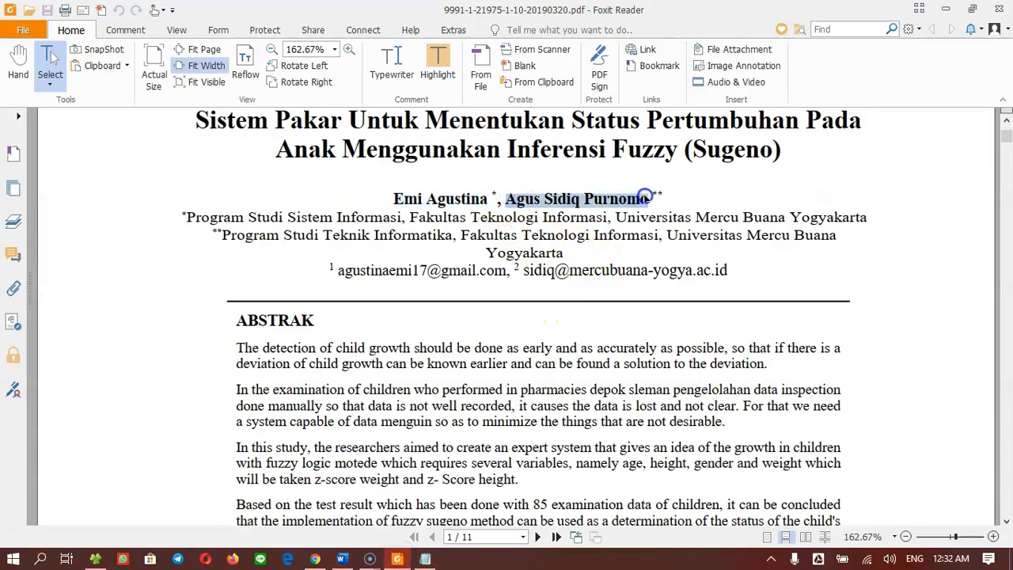
{"action": "left_click", "coordinate": [348, 558]}
{"action": "key", "text": "ctrl+v"}
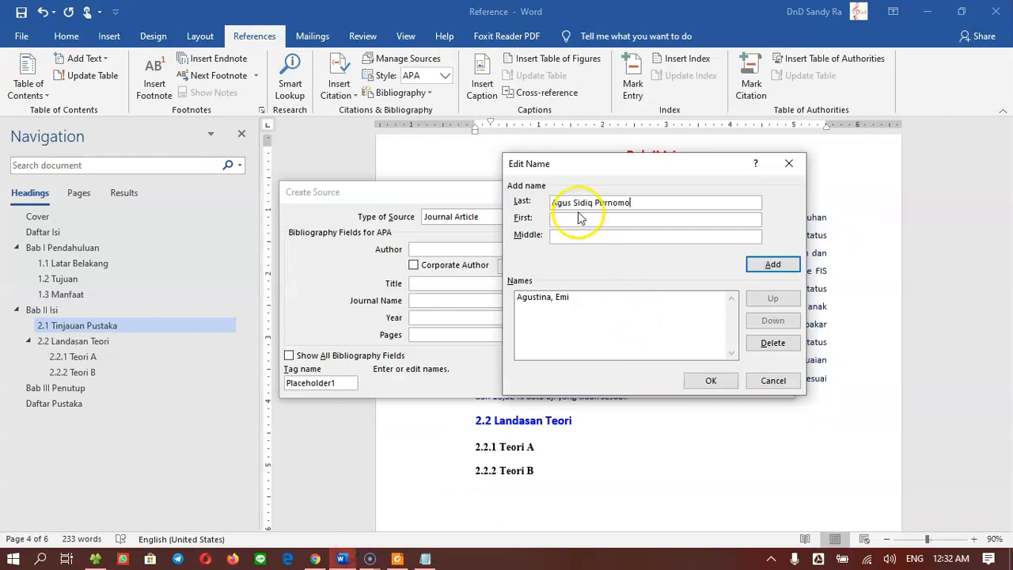
- Distribute the second author's name over the last, first and middle name fields, add it to the names list and accept both authors
{"action": "left_click_drag", "start_coordinate": [593, 203], "coordinate": [524, 204]}
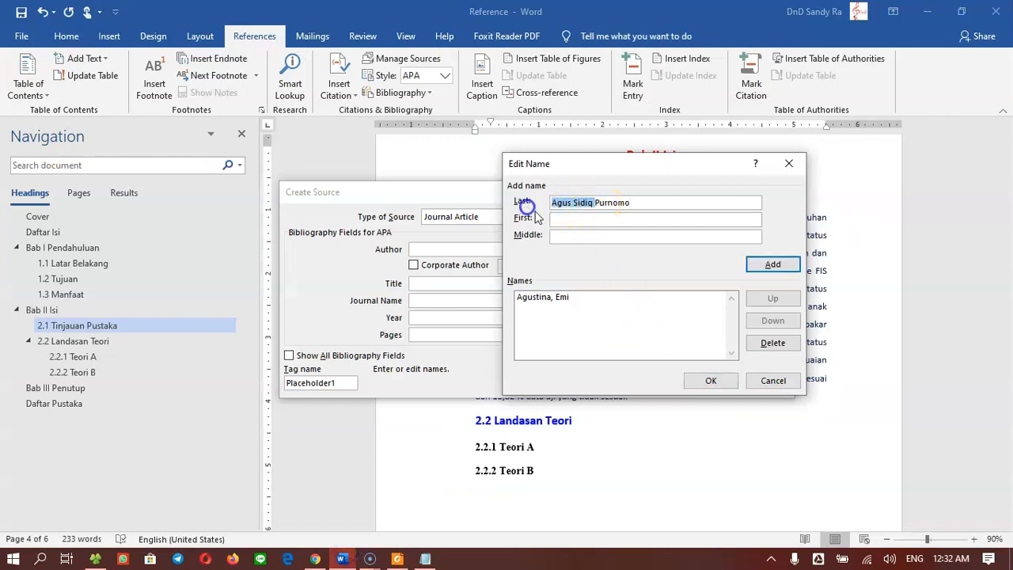
{"action": "key", "text": "ctrl+x"}
{"action": "left_click", "coordinate": [573, 219]}
{"action": "key", "text": "ctrl+v"}
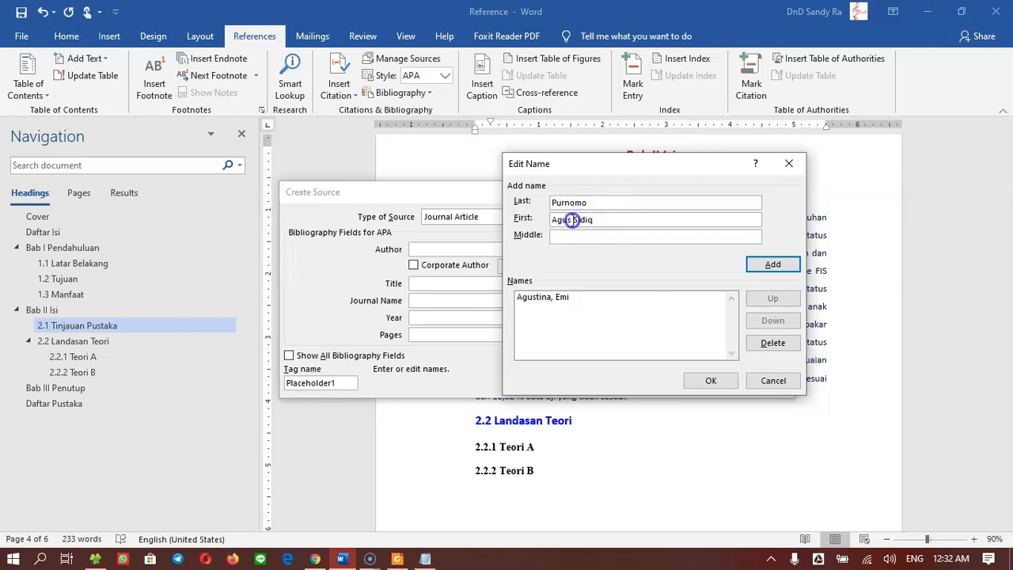
{"action": "key", "text": "ctrl+x"}
{"action": "left_click", "coordinate": [569, 236]}
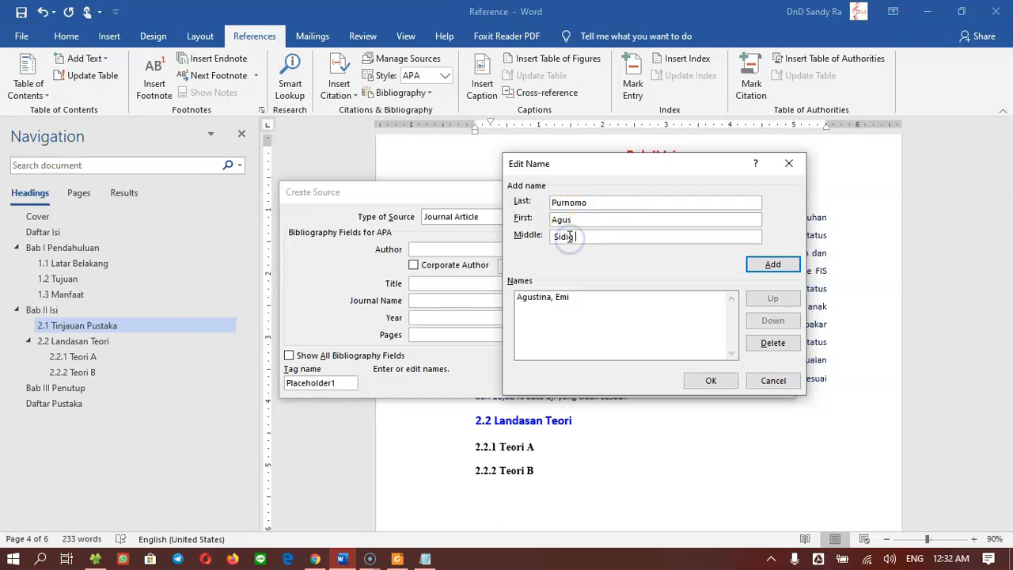
{"action": "left_click", "coordinate": [557, 237]}
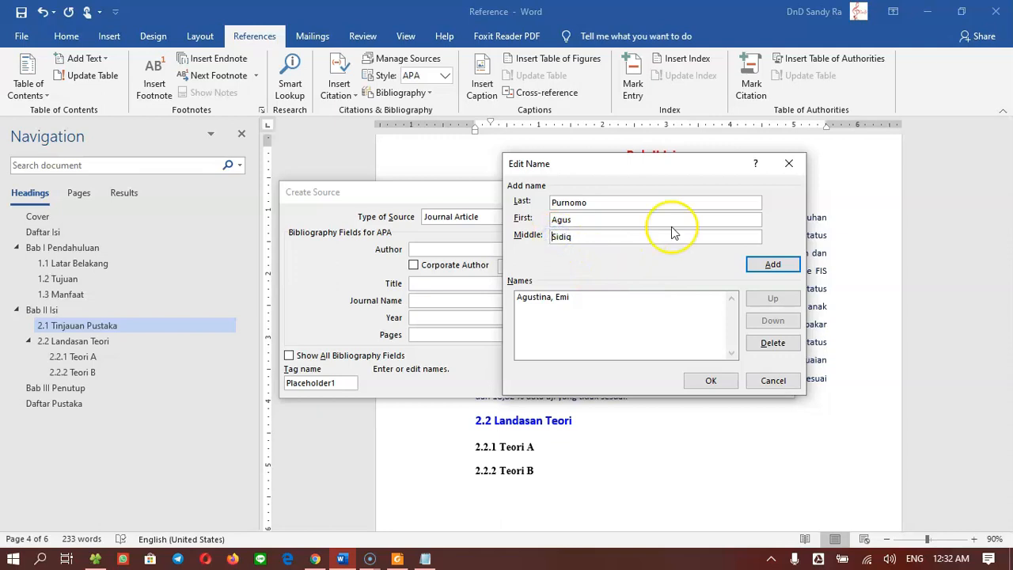
{"action": "left_click", "coordinate": [760, 264]}
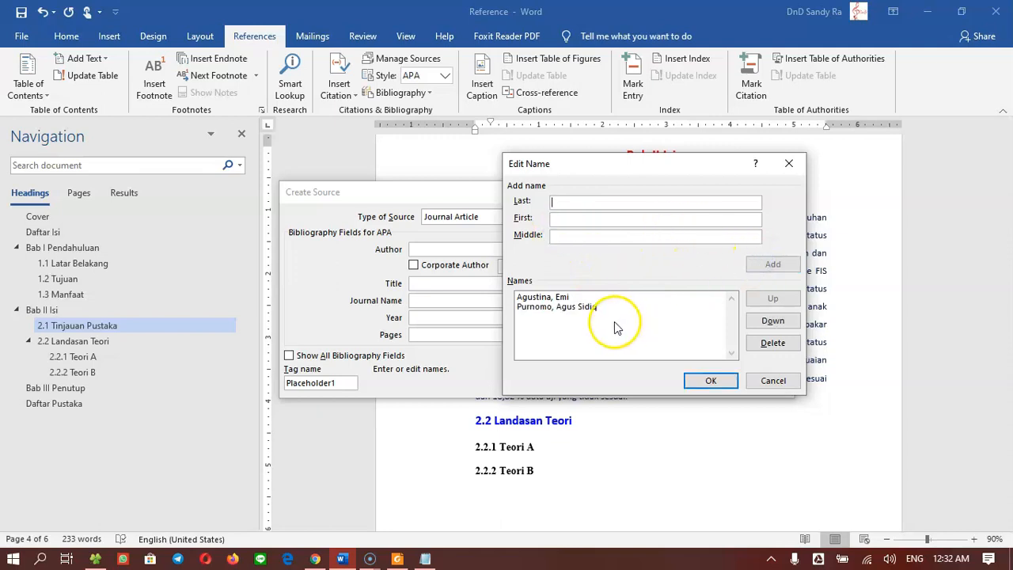
{"action": "left_click", "coordinate": [708, 382]}
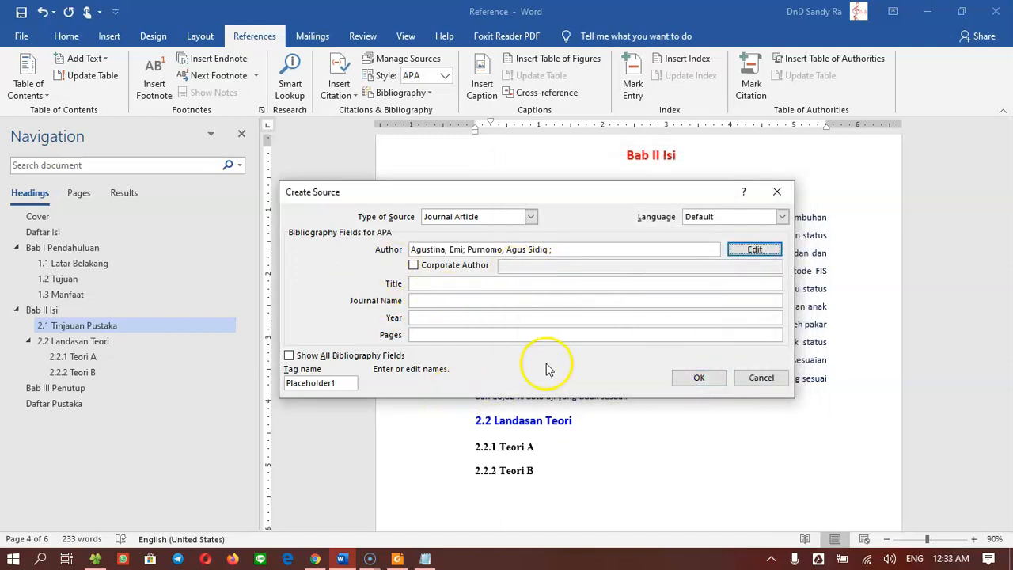
- Copy the article title's first line, "Sistem Pakar Untuk Menentukan Status Pertumbuhan Pada", from the PDF in Foxit Reader into the source's Title in Word
{"action": "left_click", "coordinate": [398, 559]}
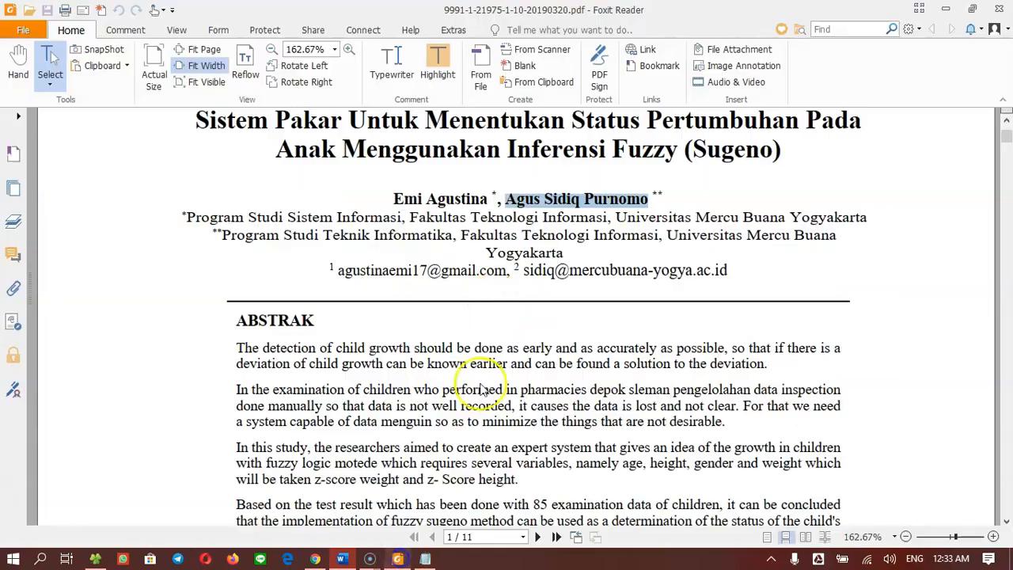
{"action": "left_click_drag", "start_coordinate": [195, 209], "coordinate": [823, 208]}
{"action": "right_click", "coordinate": [841, 211]}
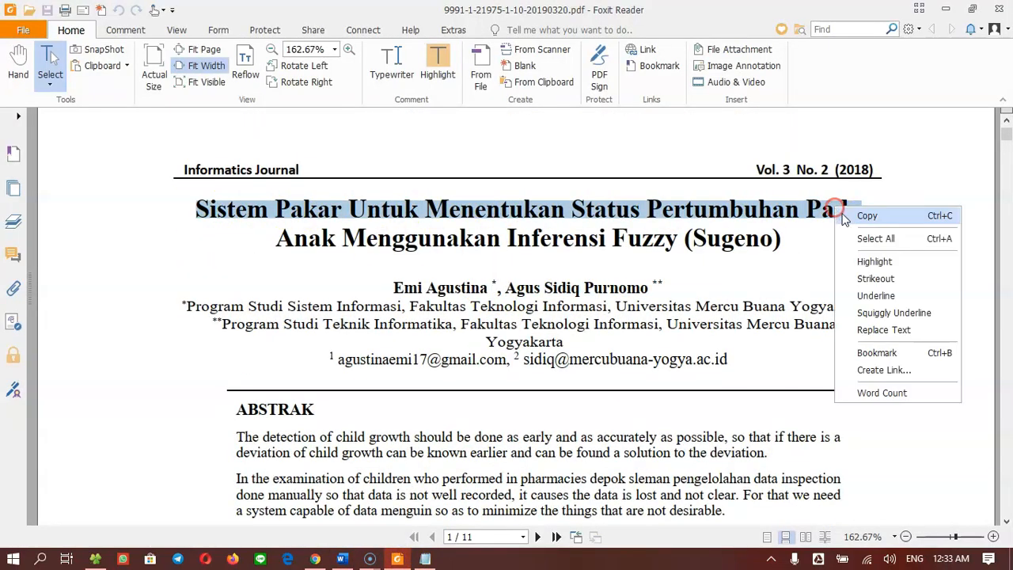
{"action": "left_click", "coordinate": [867, 216]}
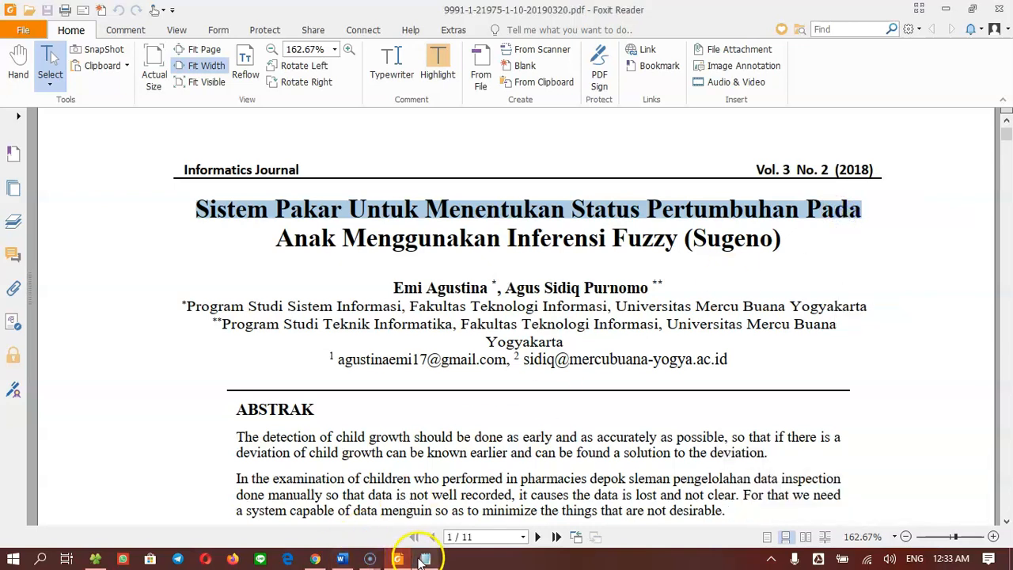
{"action": "left_click", "coordinate": [357, 559]}
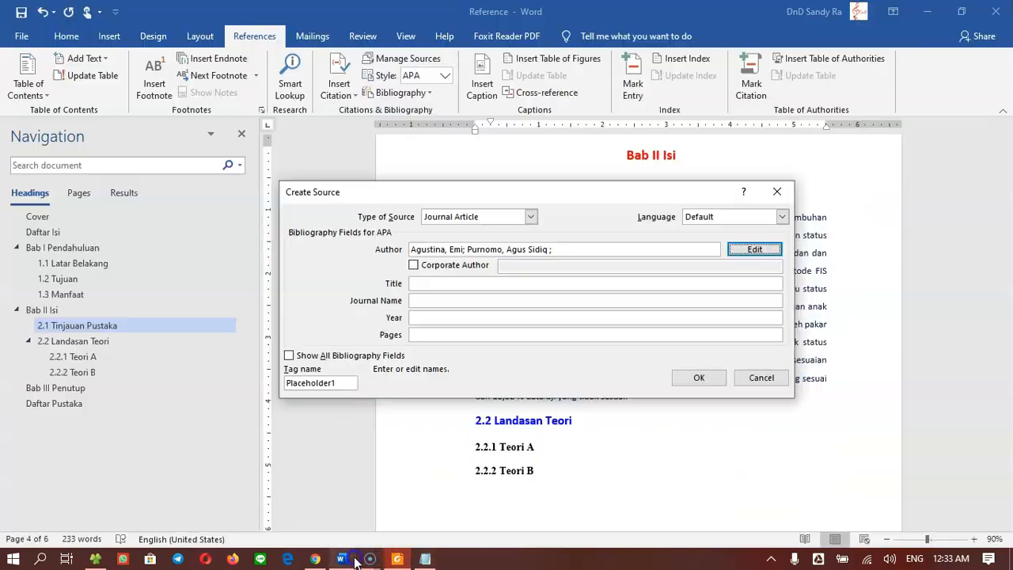
{"action": "left_click", "coordinate": [437, 285]}
{"action": "key", "text": "ctrl+v"}
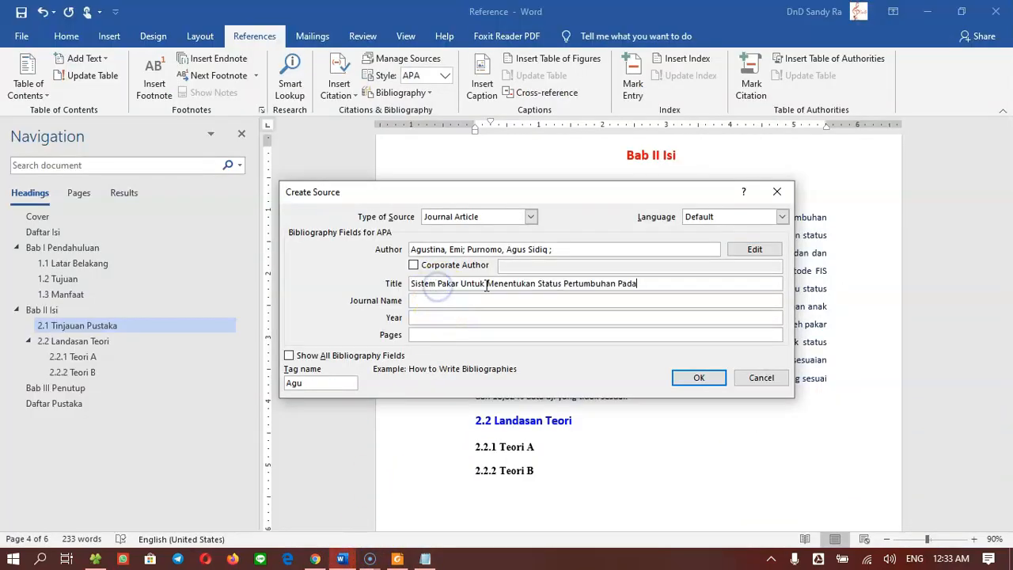
- Append the title's second line from the Foxit Reader PDF, "Anak Menggunakan Inferensi Fuzzy (Sugeno)", to the source's Title in Word
{"action": "left_click", "coordinate": [397, 559]}
{"action": "left_click_drag", "start_coordinate": [274, 236], "coordinate": [783, 238]}
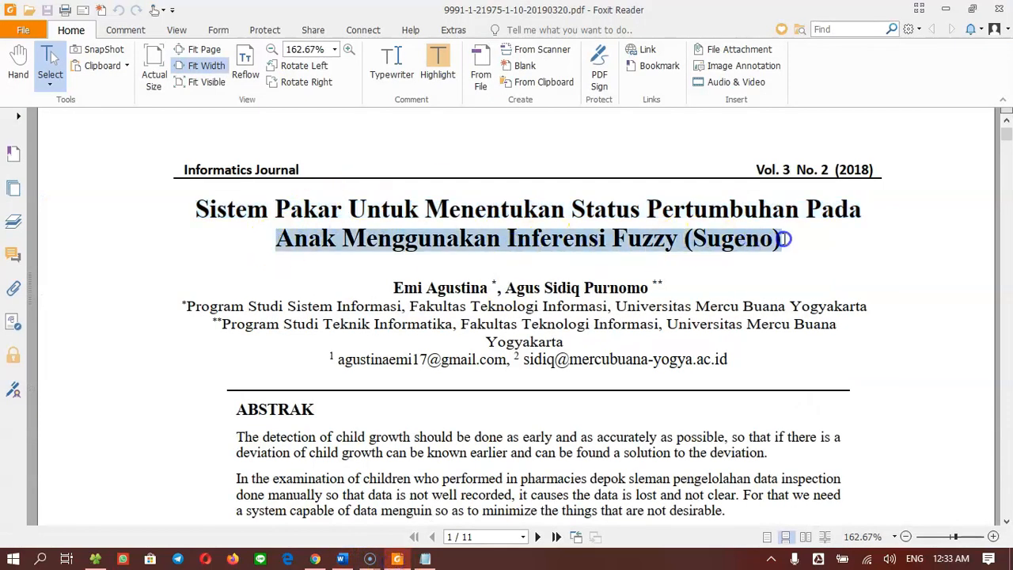
{"action": "left_click", "coordinate": [342, 559]}
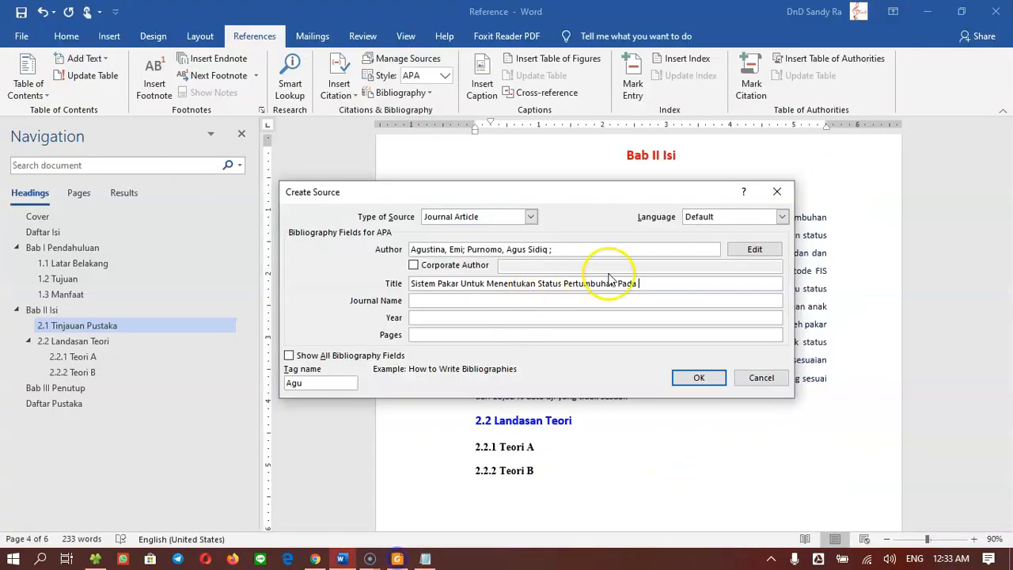
{"action": "left_click", "coordinate": [639, 283]}
{"action": "key", "text": "ctrl+v"}
- After checking the article's web page in Chrome, copy "Informatics Journal" from the PDF header in Foxit Reader into the source's Journal Name in Word
{"action": "left_click", "coordinate": [422, 300]}
{"action": "left_click", "coordinate": [315, 559]}
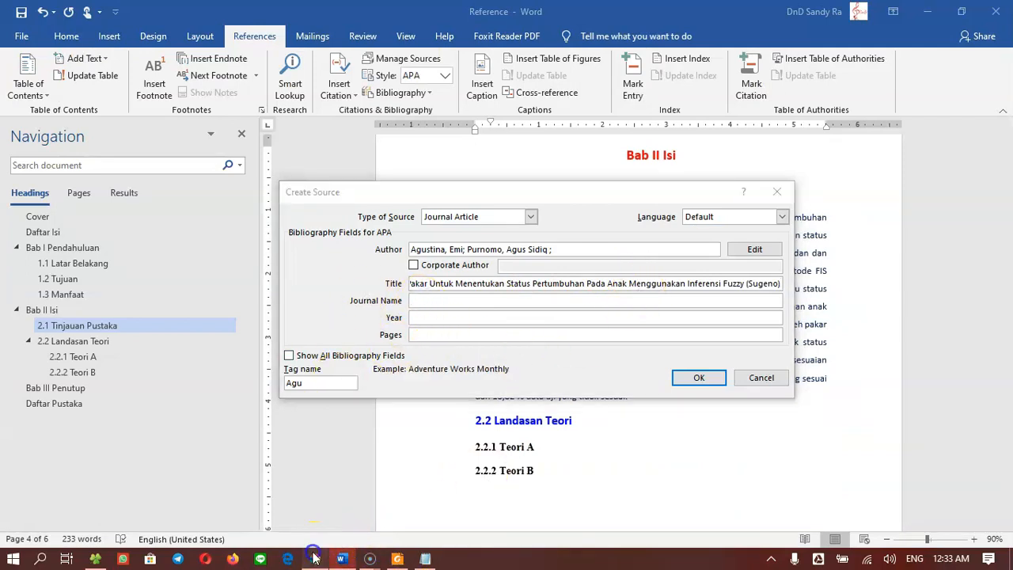
{"action": "left_click", "coordinate": [262, 13]}
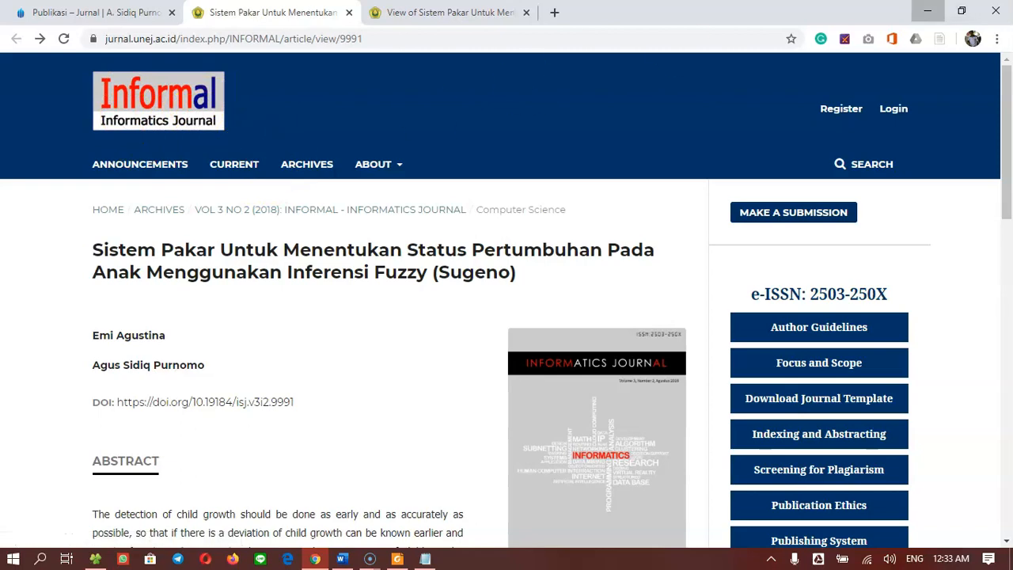
{"action": "left_click", "coordinate": [927, 11]}
{"action": "left_click", "coordinate": [397, 559]}
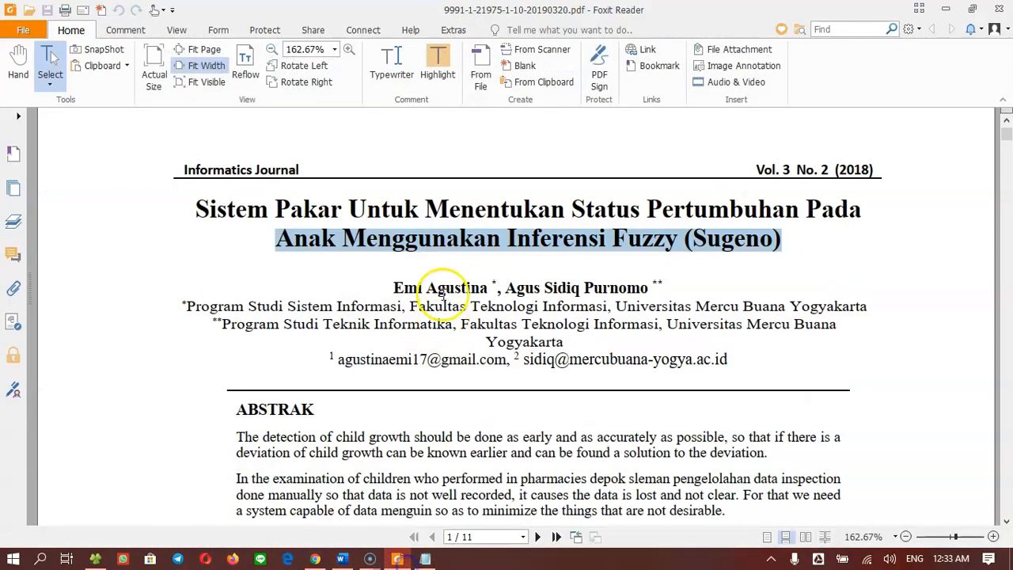
{"action": "left_click_drag", "start_coordinate": [169, 163], "coordinate": [259, 167]}
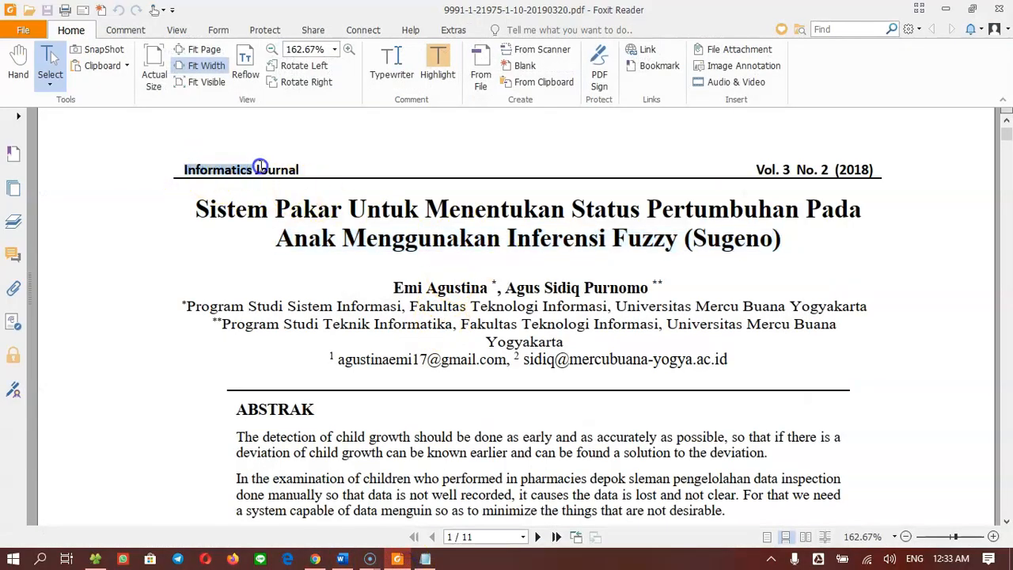
{"action": "right_click", "coordinate": [302, 163]}
{"action": "left_click", "coordinate": [317, 173]}
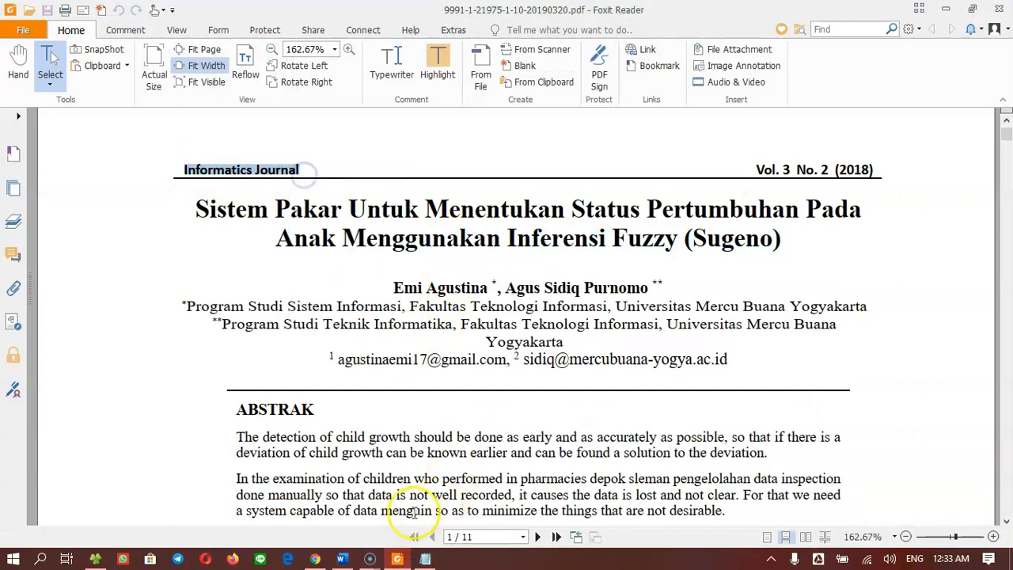
{"action": "left_click", "coordinate": [348, 564]}
{"action": "right_click", "coordinate": [420, 302]}
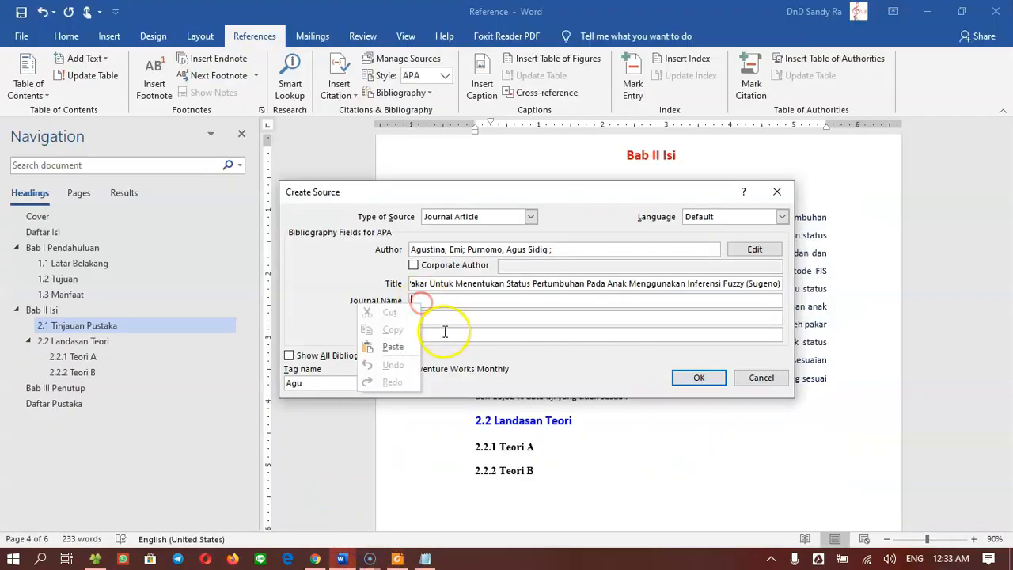
{"action": "left_click", "coordinate": [393, 347]}
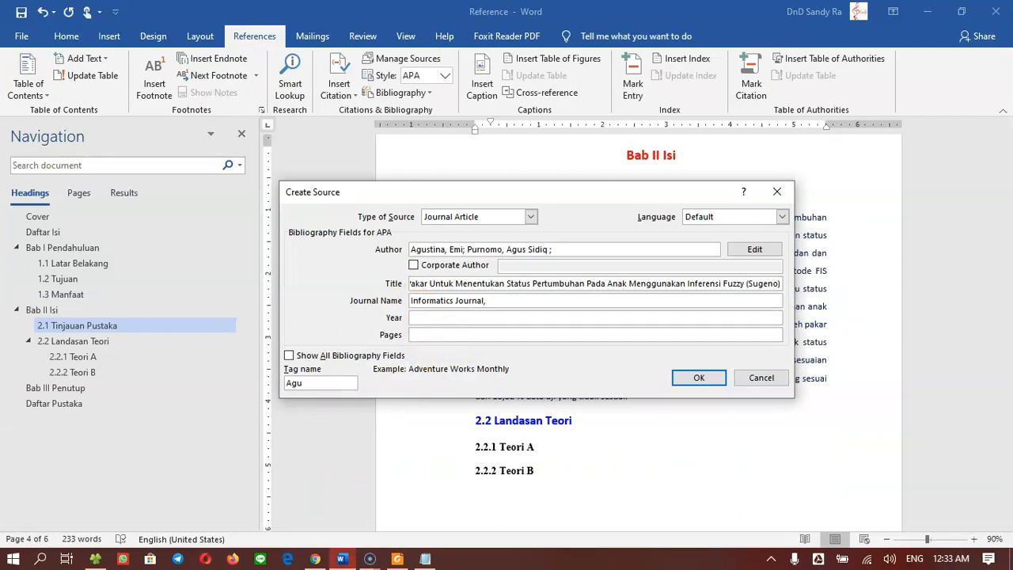
- Extend the Journal Name in Word with ", Vol. 3, No. 2, ISSN :", taking the volume and issue from the PDF header in Foxit Reader
{"action": "left_click", "coordinate": [397, 559]}
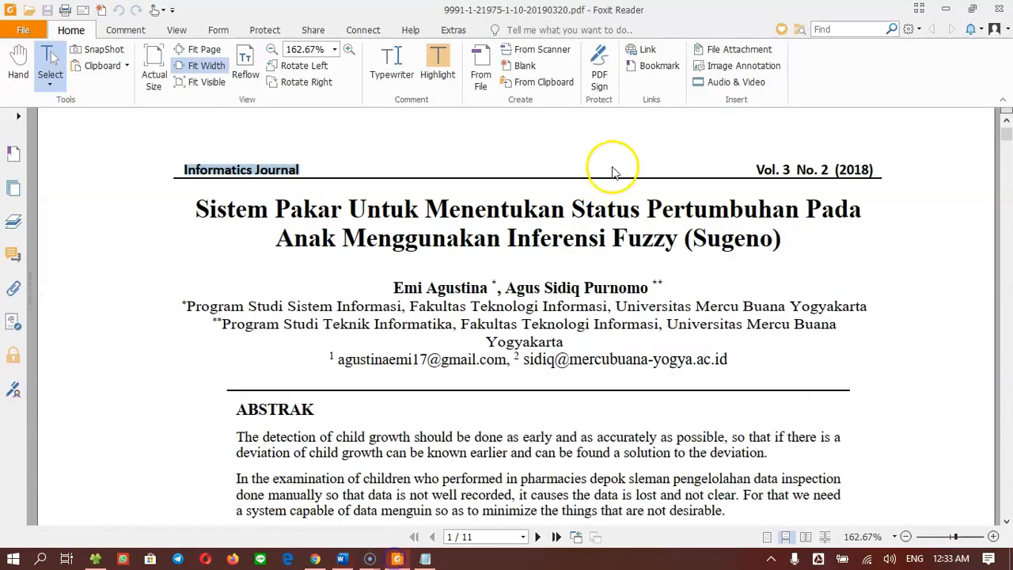
{"action": "left_click_drag", "start_coordinate": [758, 167], "coordinate": [830, 168]}
{"action": "key", "text": "alt+Tab"}
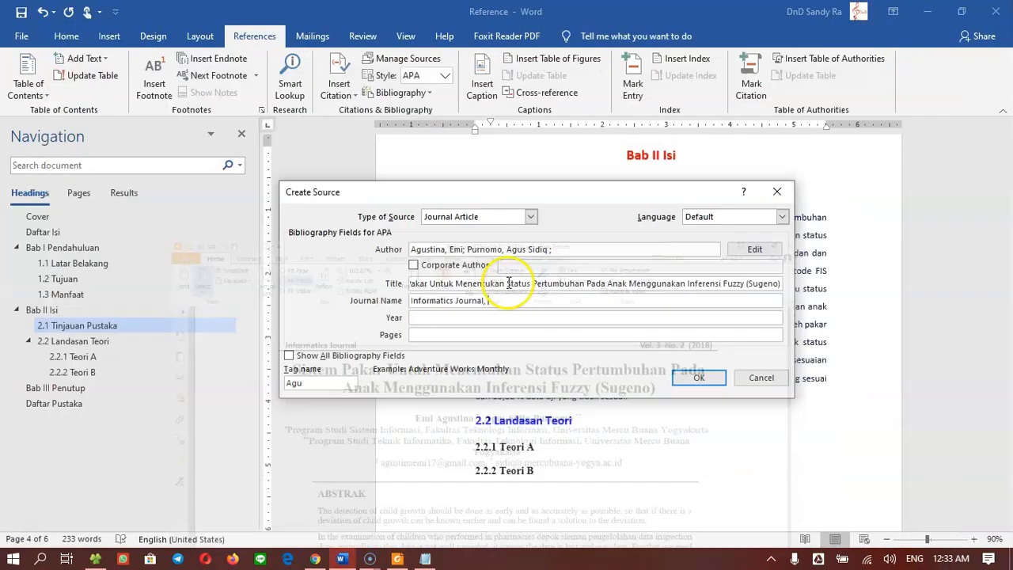
{"action": "key", "text": "ctrl+v"}
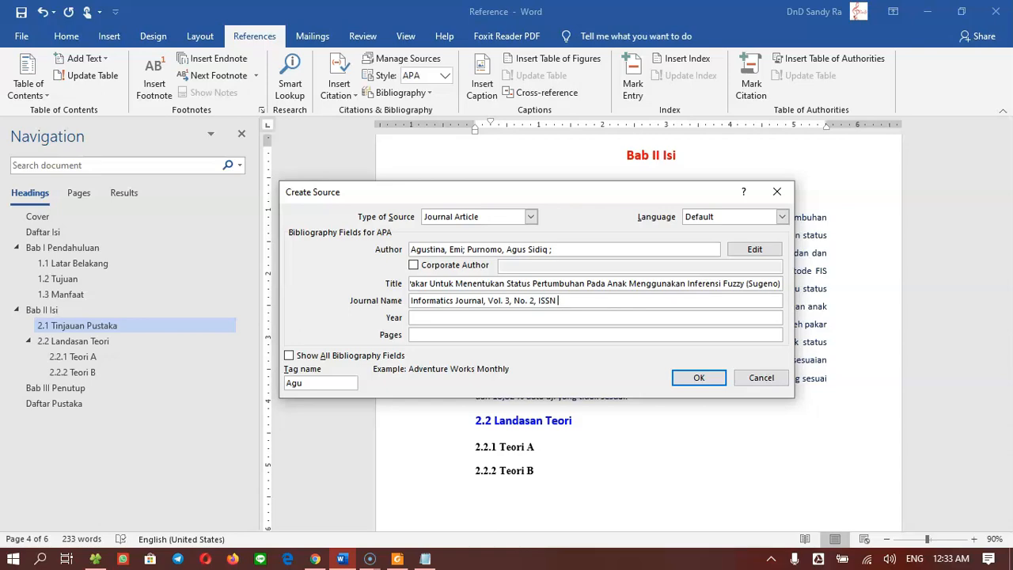
- Copy "ISSN : 2503 – 250X" from the first page's footer in Foxit Reader and paste it over the ISSN label in Word's Journal Name
{"action": "left_click", "coordinate": [398, 559]}
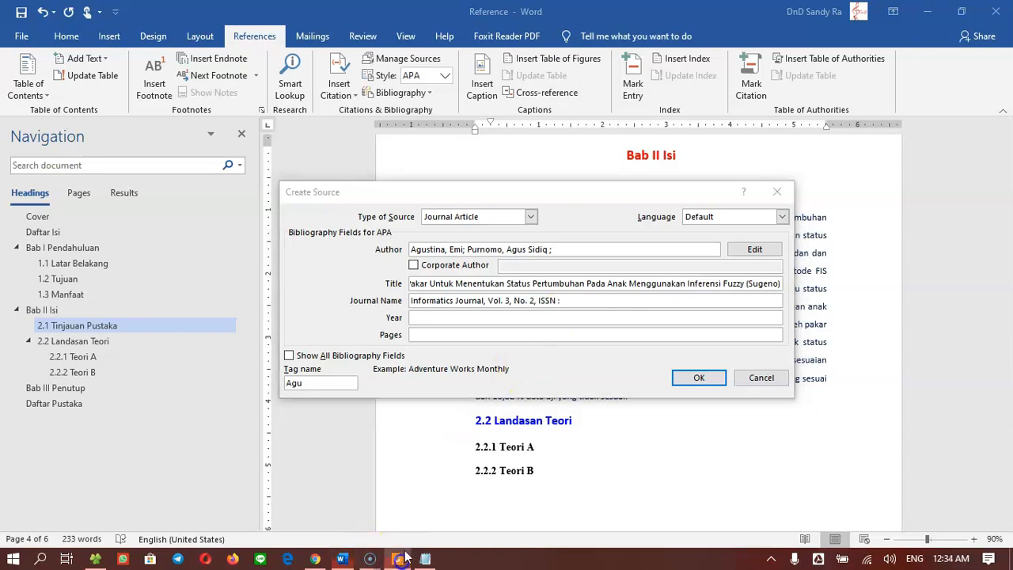
{"action": "scroll", "coordinate": [679, 166], "scroll_direction": "down", "scroll_amount": 3}
{"action": "scroll", "coordinate": [680, 170], "scroll_direction": "down", "scroll_amount": 10}
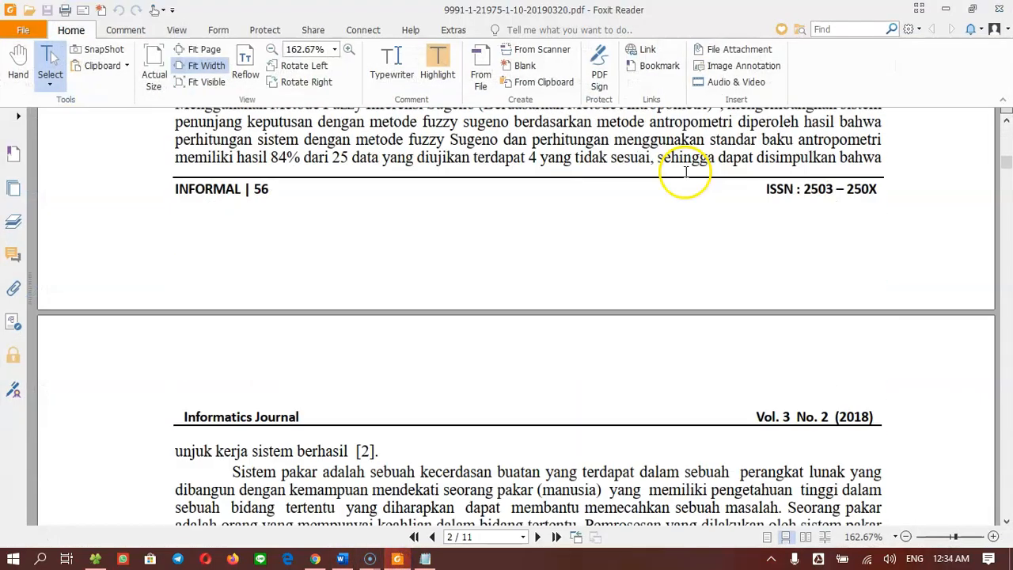
{"action": "scroll", "coordinate": [680, 169], "scroll_direction": "up", "scroll_amount": 2}
{"action": "left_click_drag", "start_coordinate": [764, 278], "coordinate": [875, 280]}
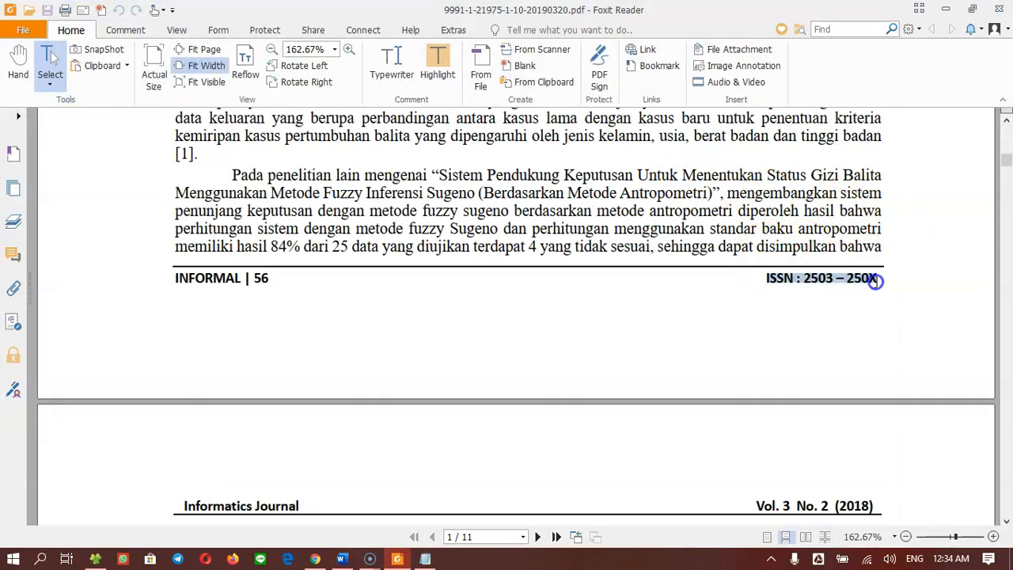
{"action": "right_click", "coordinate": [862, 283]}
{"action": "left_click", "coordinate": [874, 291]}
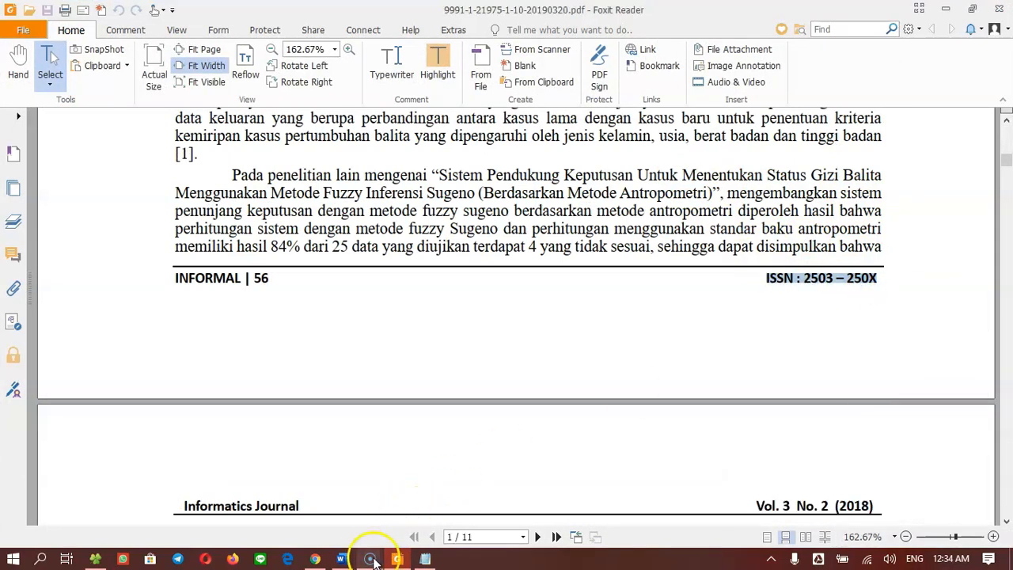
{"action": "left_click", "coordinate": [343, 559]}
{"action": "left_click_drag", "start_coordinate": [539, 301], "coordinate": [559, 301]}
{"action": "key", "text": "ctrl+v"}
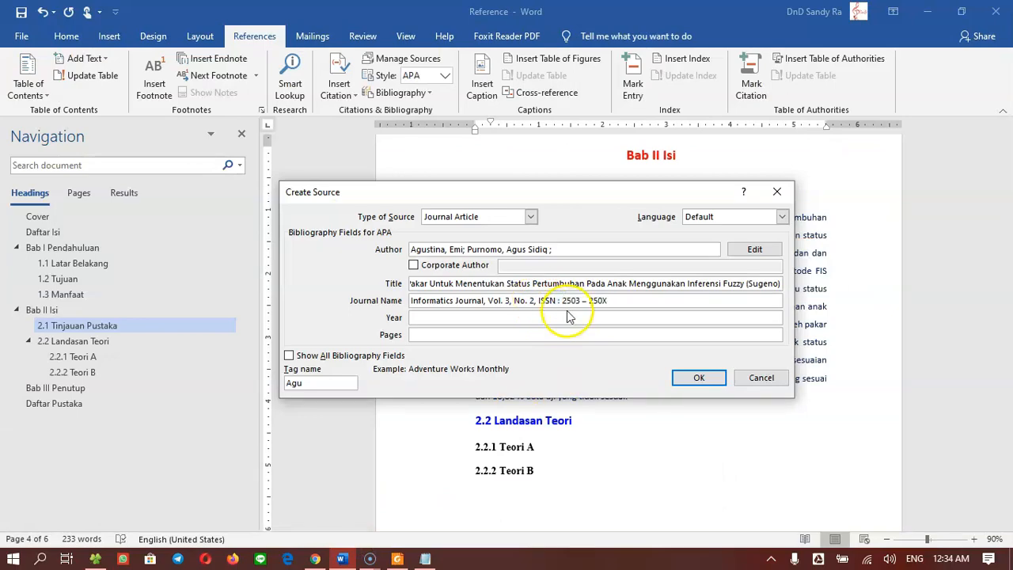
- Copy the publication year 2018 from the PDF header in Foxit Reader into the source's Year in Word
{"action": "left_click", "coordinate": [396, 559]}
{"action": "scroll", "coordinate": [809, 221], "scroll_direction": "up", "scroll_amount": 10}
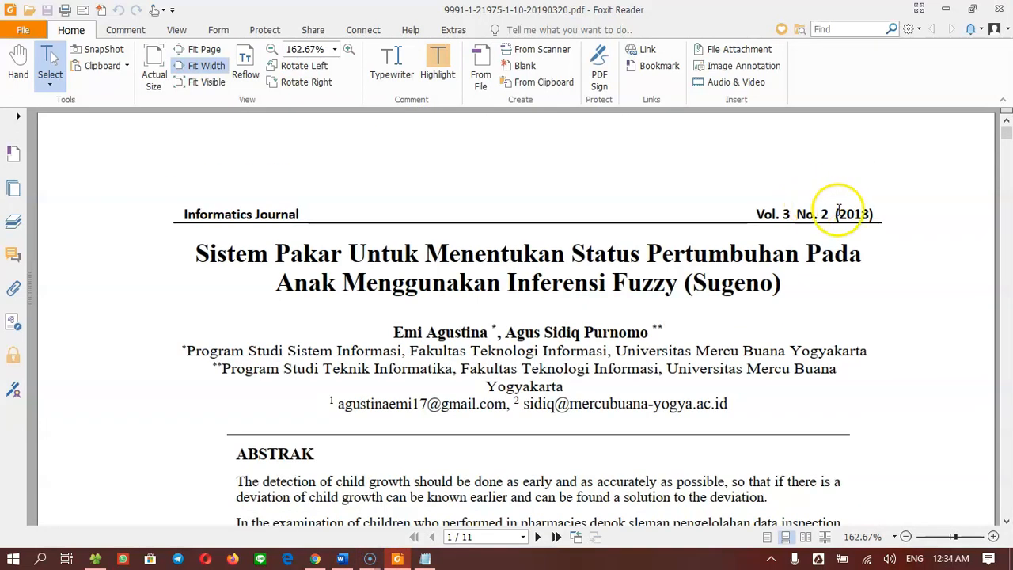
{"action": "right_click", "coordinate": [857, 215]}
{"action": "left_click", "coordinate": [871, 220]}
{"action": "left_click", "coordinate": [397, 559]}
{"action": "key", "text": "ctrl+v"}
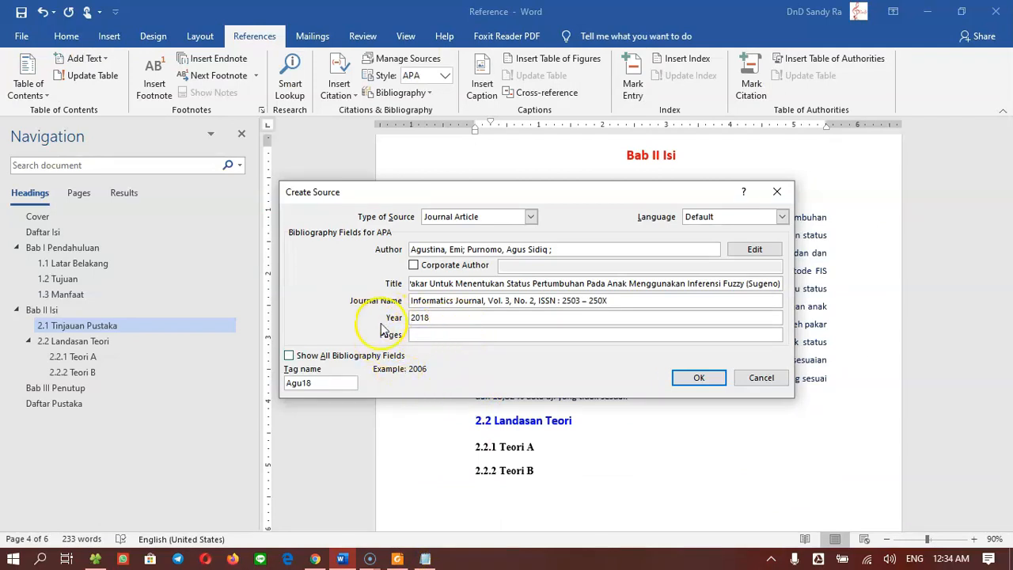
- Set the source's Pages in Word to 56-66, taken from the first and last page footers in Foxit Reader, and save the source
{"action": "mouse_move", "coordinate": [395, 560]}
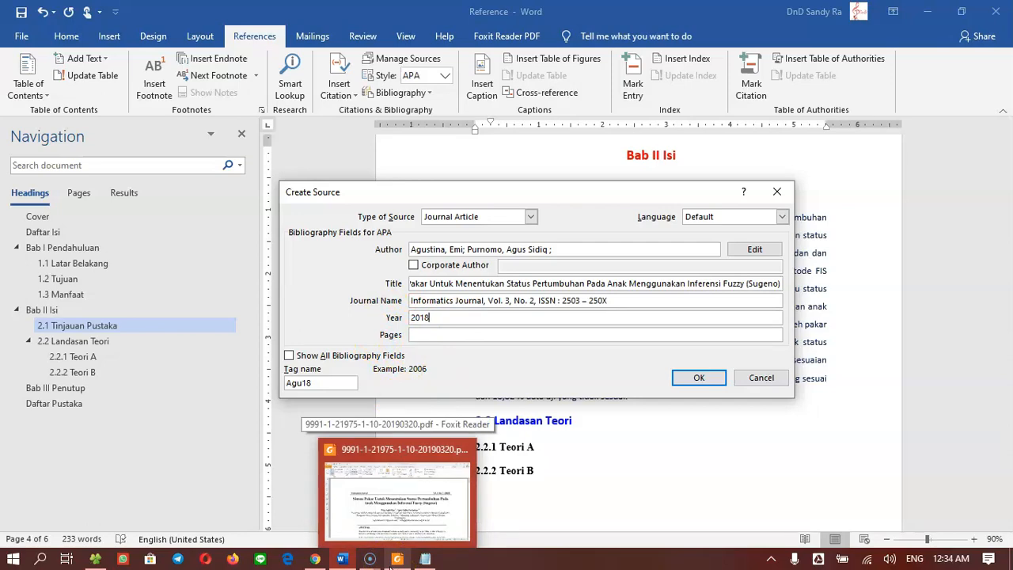
{"action": "left_click", "coordinate": [389, 561]}
{"action": "scroll", "coordinate": [870, 281], "scroll_direction": "down", "scroll_amount": 10}
{"action": "scroll", "coordinate": [863, 287], "scroll_direction": "down", "scroll_amount": 5}
{"action": "scroll", "coordinate": [861, 291], "scroll_direction": "up", "scroll_amount": 1}
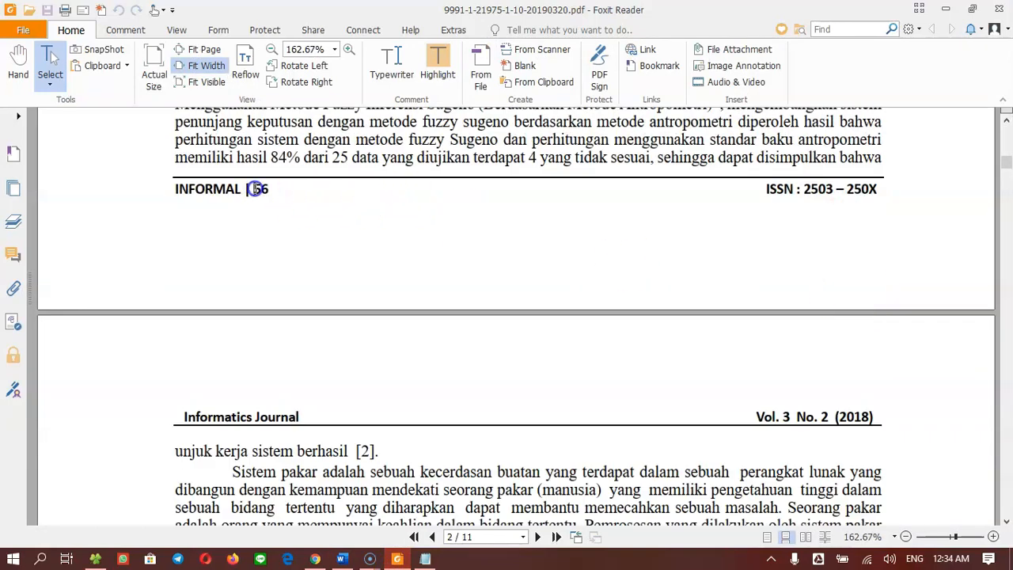
{"action": "left_click_drag", "start_coordinate": [1003, 155], "coordinate": [1008, 513]}
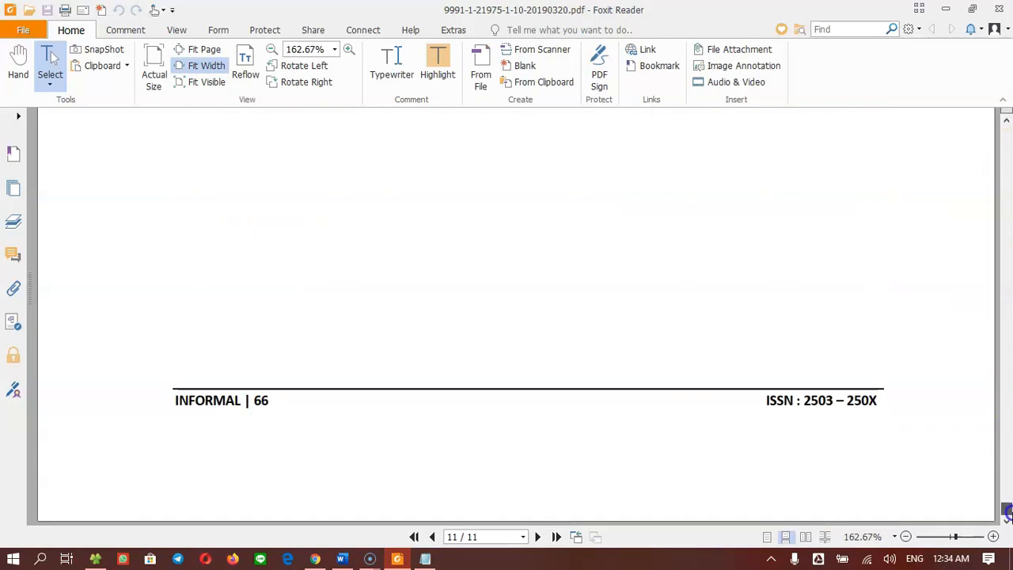
{"action": "left_click_drag", "start_coordinate": [248, 399], "coordinate": [280, 406]}
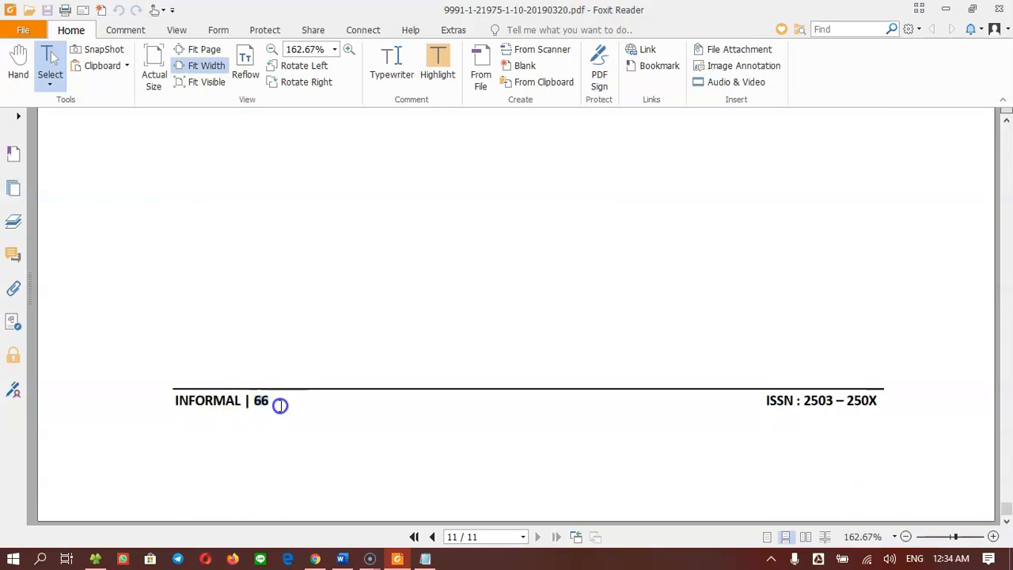
{"action": "key", "text": "alt+Tab"}
{"action": "left_click", "coordinate": [440, 334]}
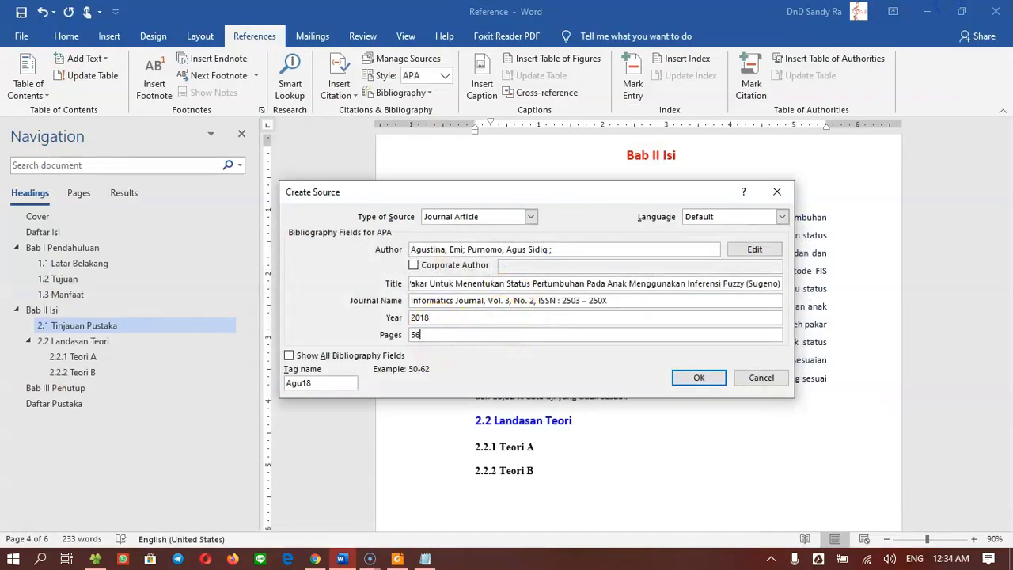
{"action": "type", "text": "56-66"}
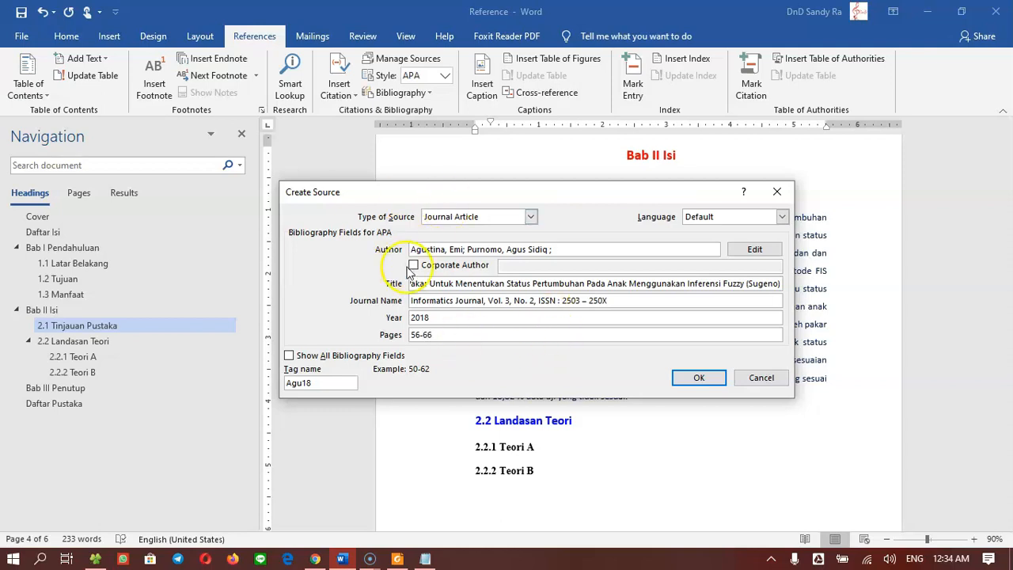
{"action": "left_click", "coordinate": [705, 379]}
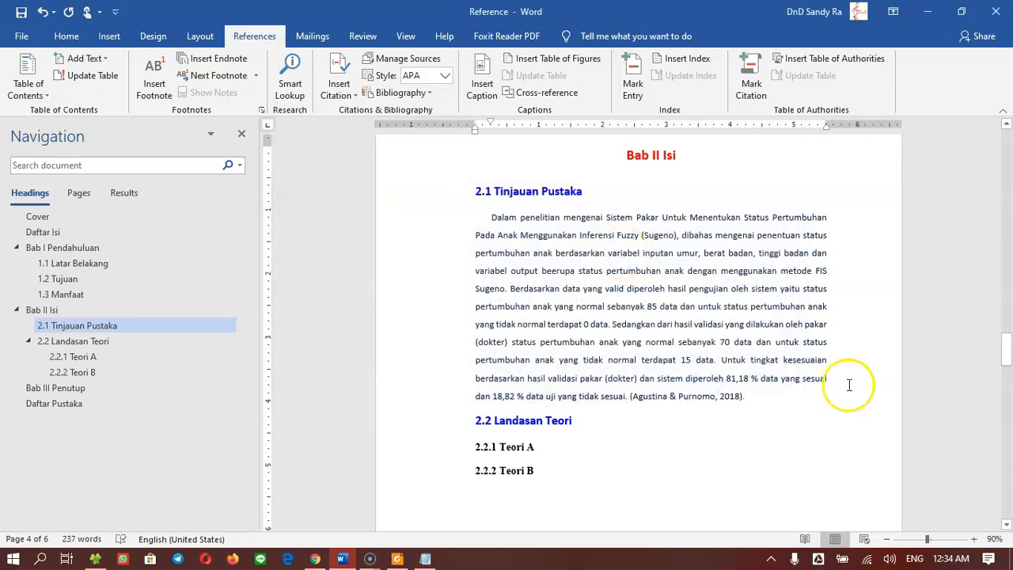
- Examine the options available for the inserted citation at the end of the Tinjauan Pustaka paragraph
{"action": "left_click", "coordinate": [719, 397]}
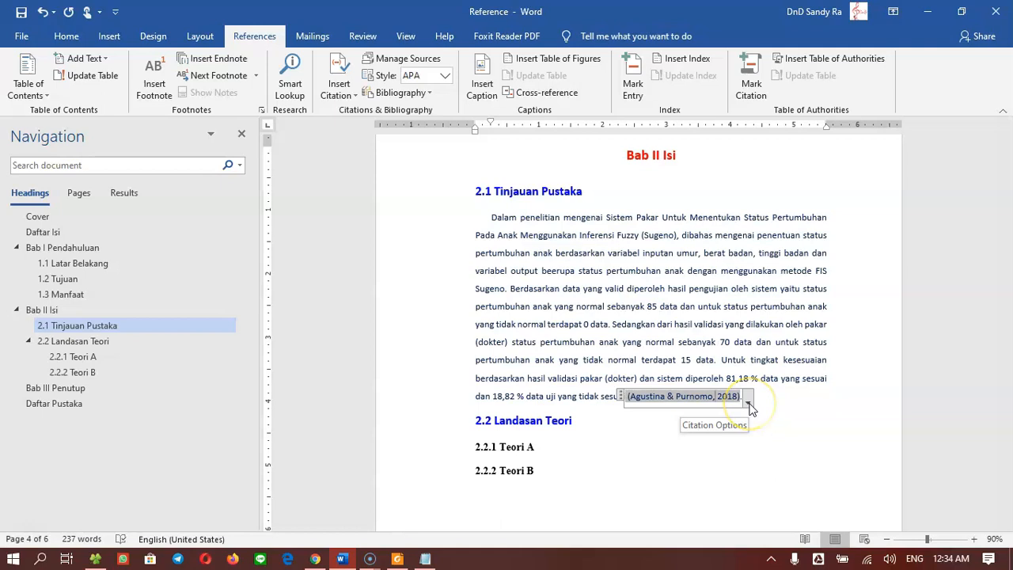
{"action": "left_click", "coordinate": [770, 402]}
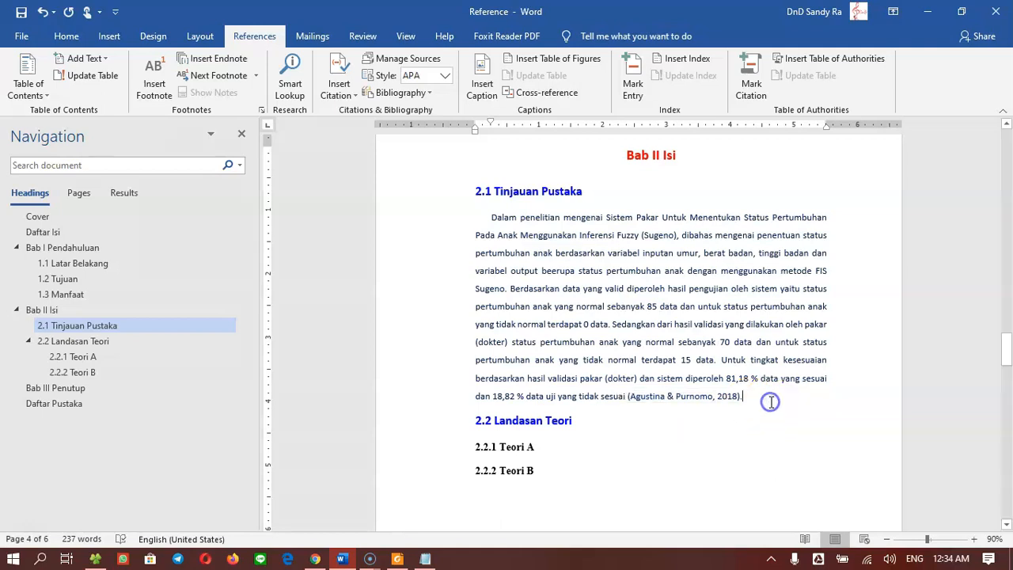
{"action": "left_click", "coordinate": [736, 396]}
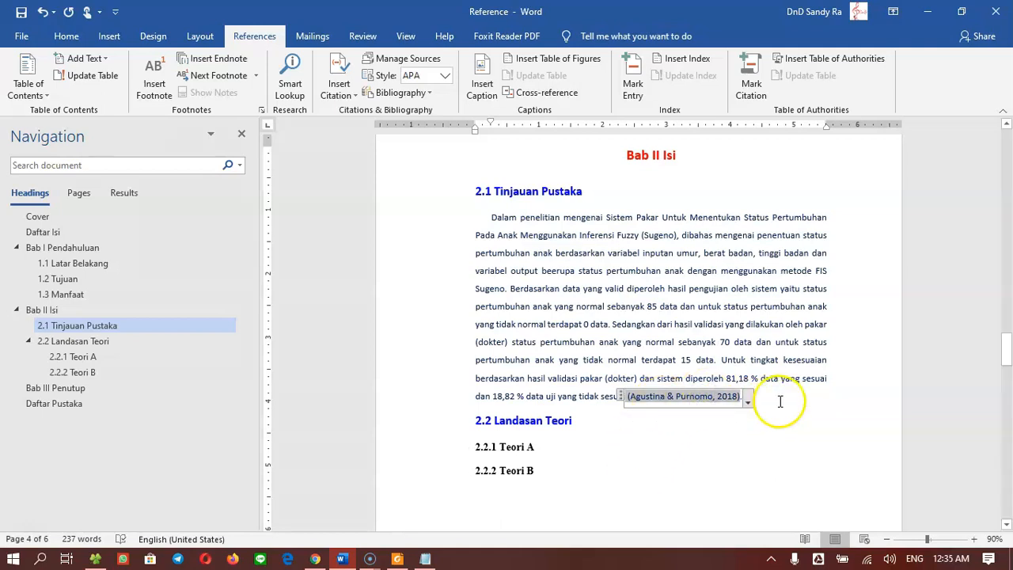
{"action": "left_click", "coordinate": [748, 398]}
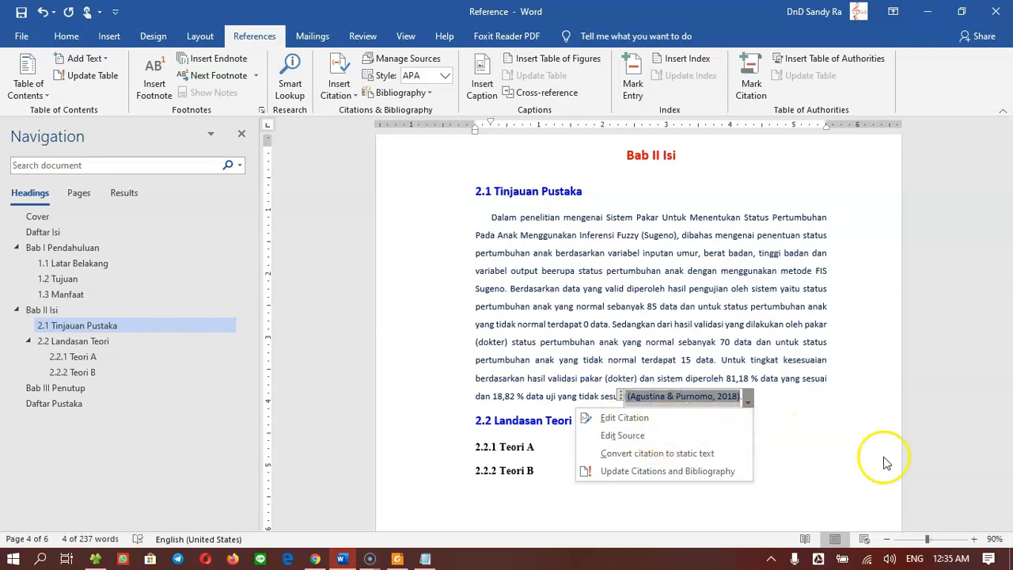
{"action": "left_click", "coordinate": [823, 388]}
{"action": "left_click", "coordinate": [747, 401]}
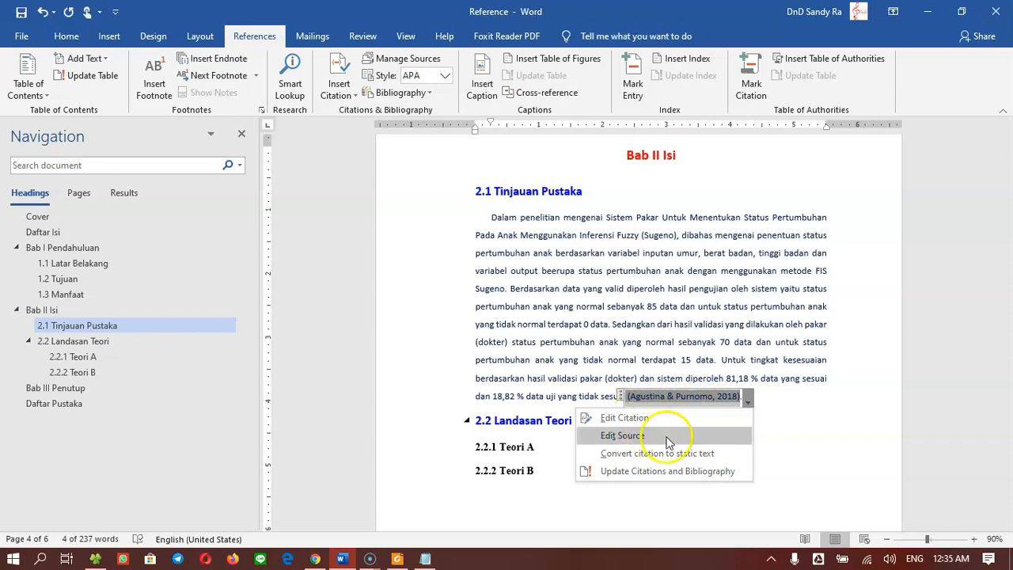
{"action": "left_click", "coordinate": [792, 457]}
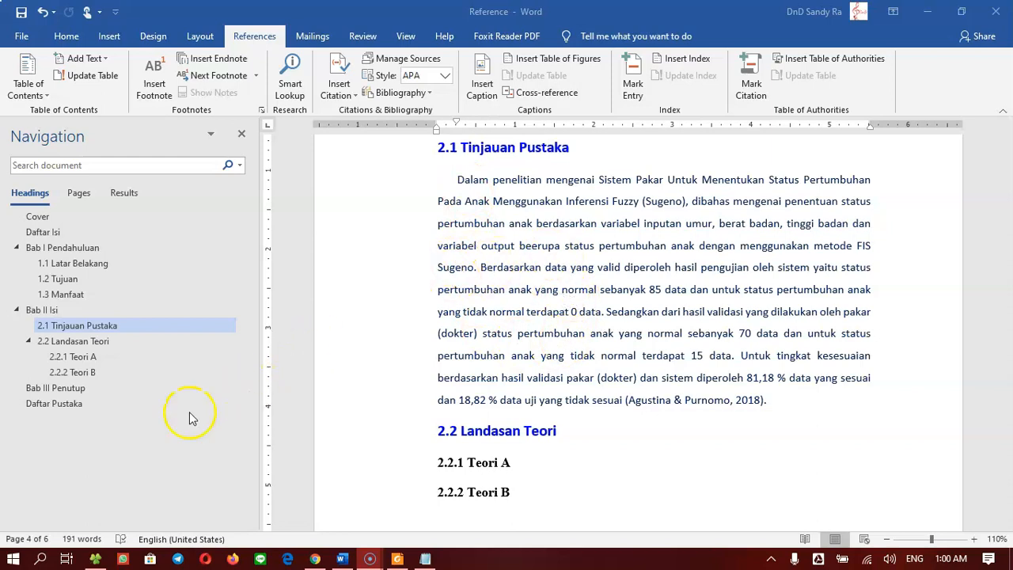
- Insert the built-in References bibliography beneath the Daftar Pustaka heading
{"action": "left_click", "coordinate": [45, 404]}
{"action": "left_click", "coordinate": [560, 218]}
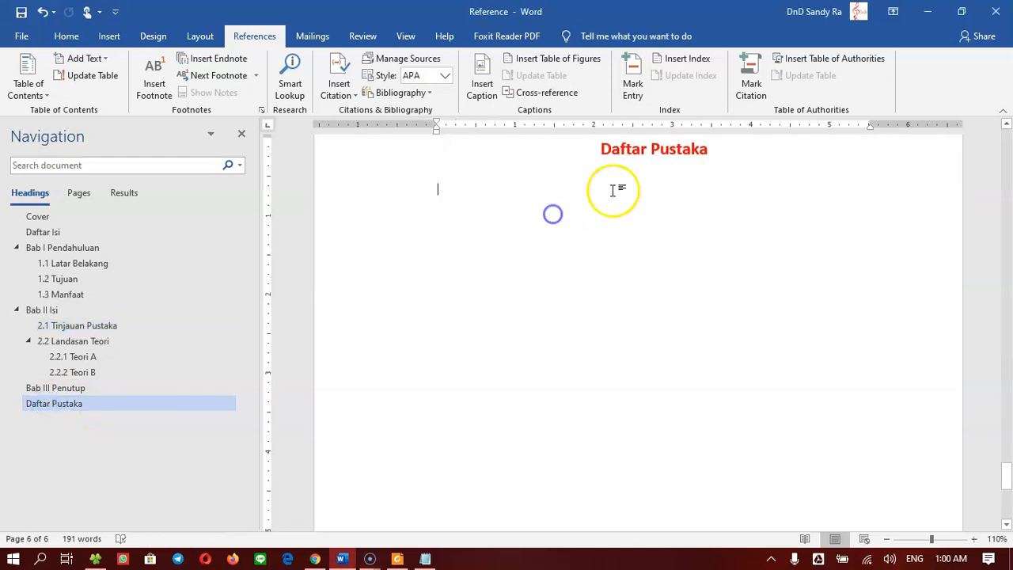
{"action": "scroll", "coordinate": [554, 218], "scroll_direction": "up", "scroll_amount": 2}
{"action": "scroll", "coordinate": [612, 218], "scroll_direction": "up", "scroll_amount": 2}
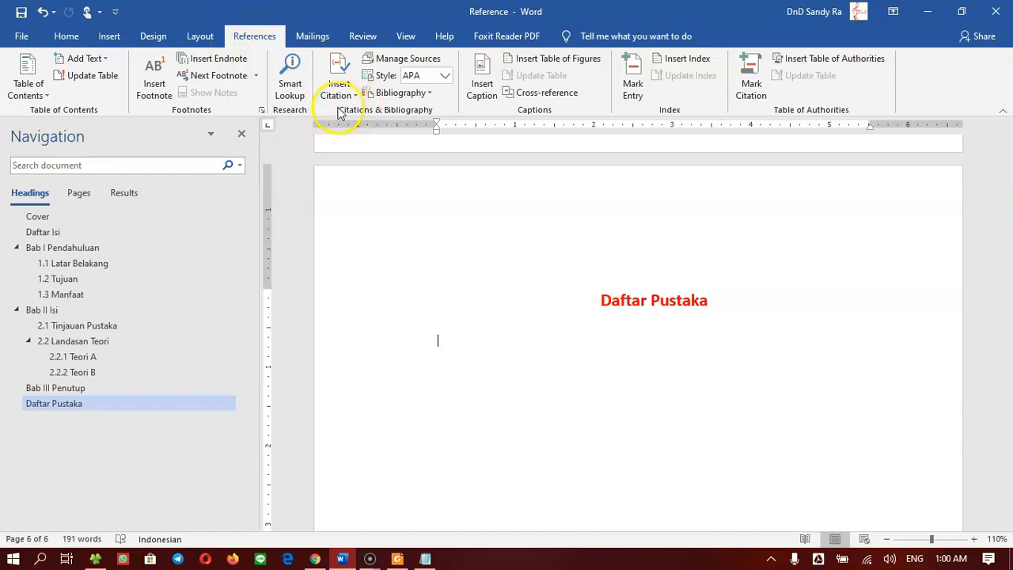
{"action": "left_click", "coordinate": [428, 94]}
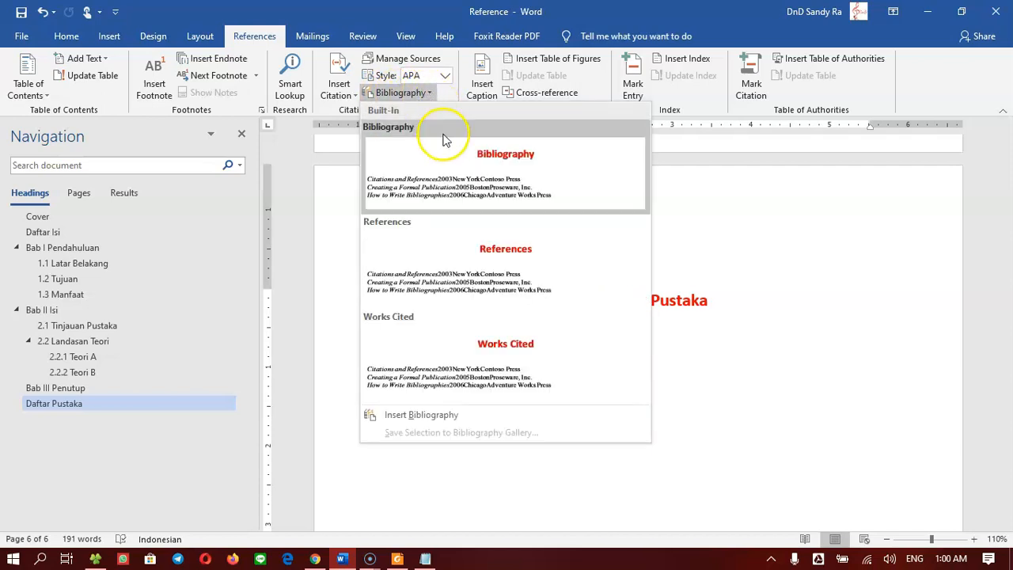
{"action": "left_click", "coordinate": [519, 282]}
{"action": "left_click", "coordinate": [628, 363]}
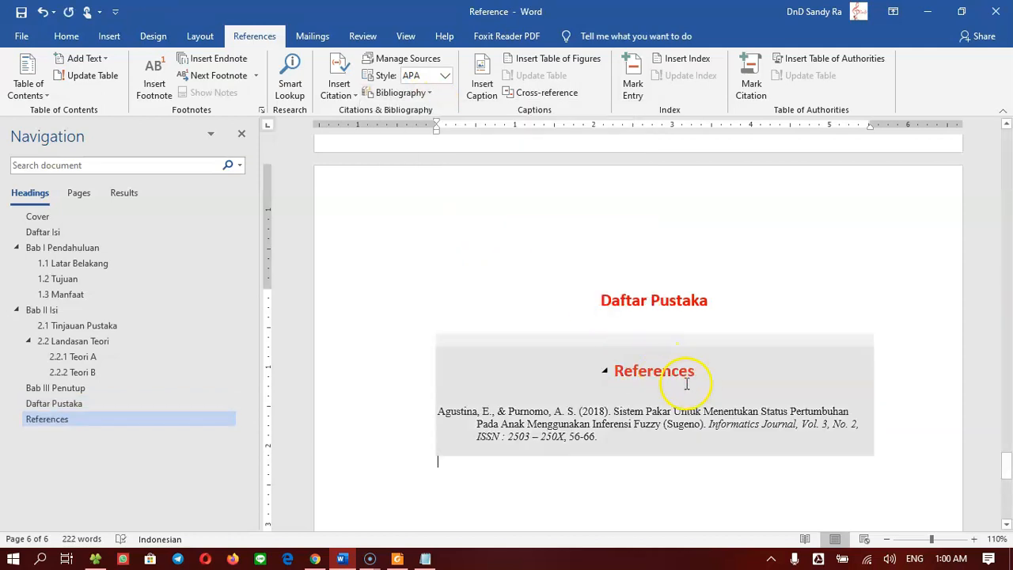
{"action": "scroll", "coordinate": [687, 384], "scroll_direction": "down", "scroll_amount": 1}
{"action": "left_click", "coordinate": [726, 336]}
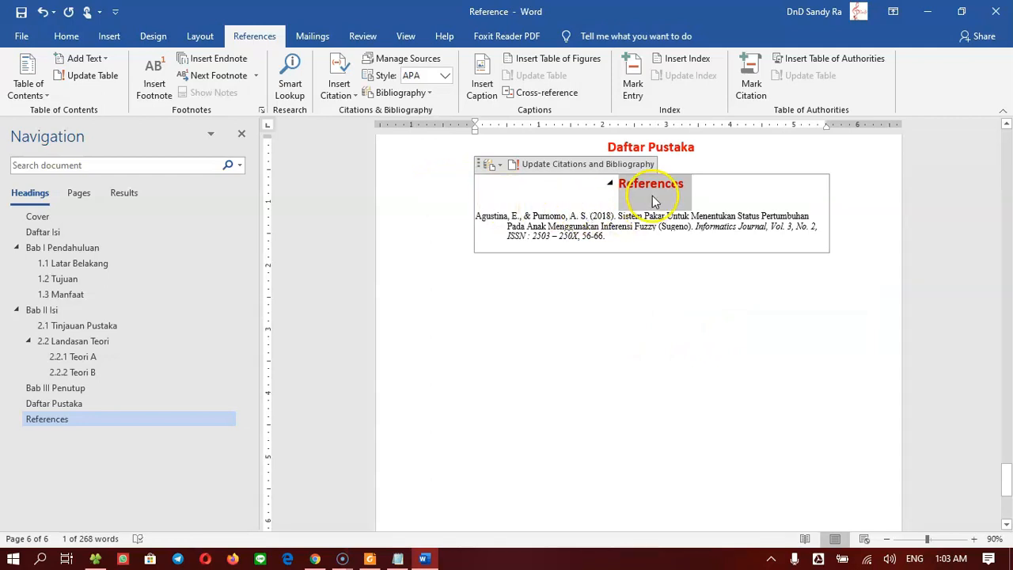
- Cut the redundant References heading out of the inserted bibliography, keeping the Daftar Pustaka heading above the entry
{"action": "right_click", "coordinate": [652, 186]}
{"action": "left_click", "coordinate": [686, 192]}
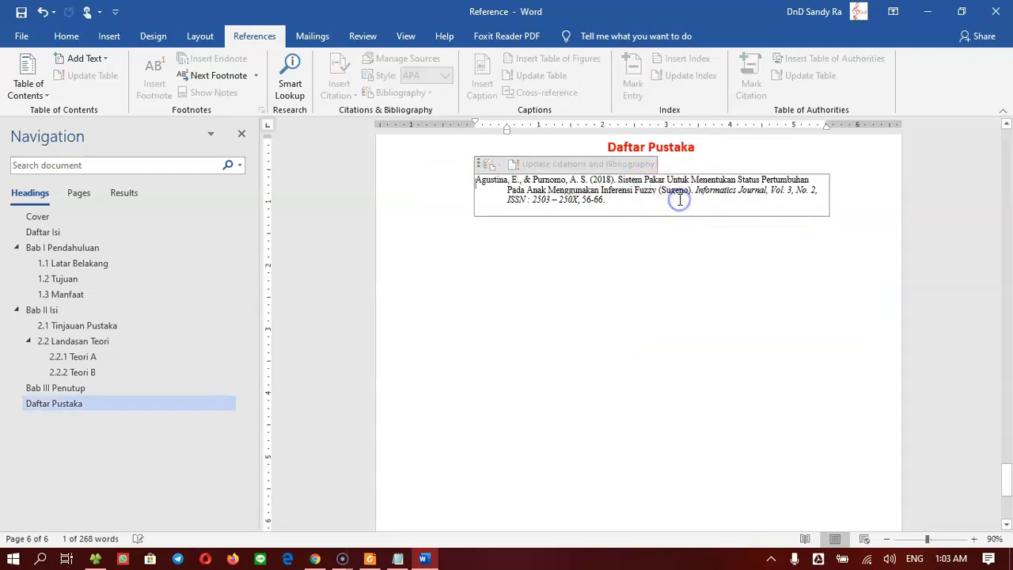
{"action": "left_click", "coordinate": [704, 294]}
{"action": "scroll", "coordinate": [688, 284], "scroll_direction": "up", "scroll_amount": 2}
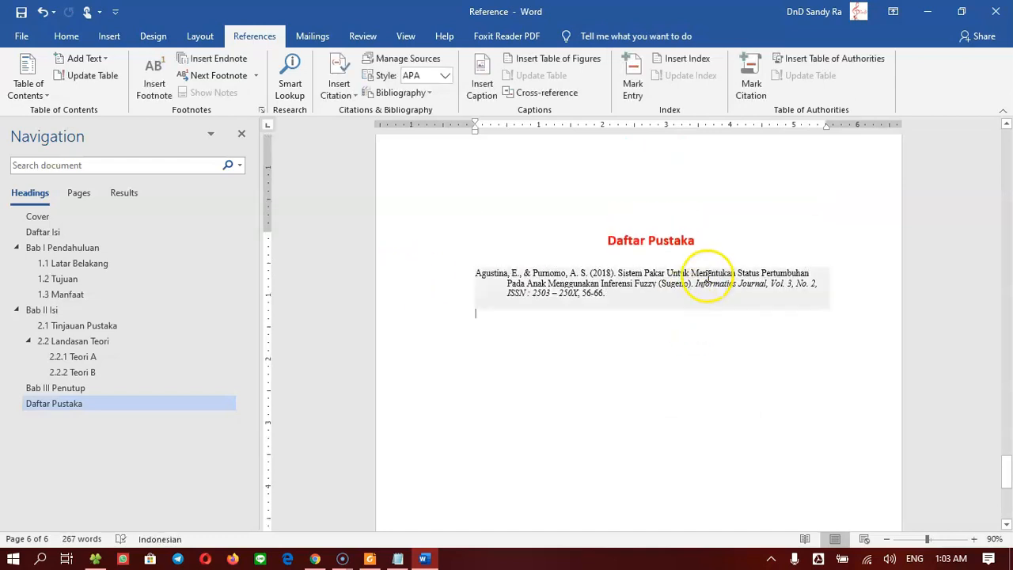
- Select the bibliography entry and open its style, Bibliography + Left: 0", Hanging: 0.5", for modification
{"action": "left_click", "coordinate": [707, 274]}
{"action": "left_click_drag", "start_coordinate": [617, 298], "coordinate": [469, 273]}
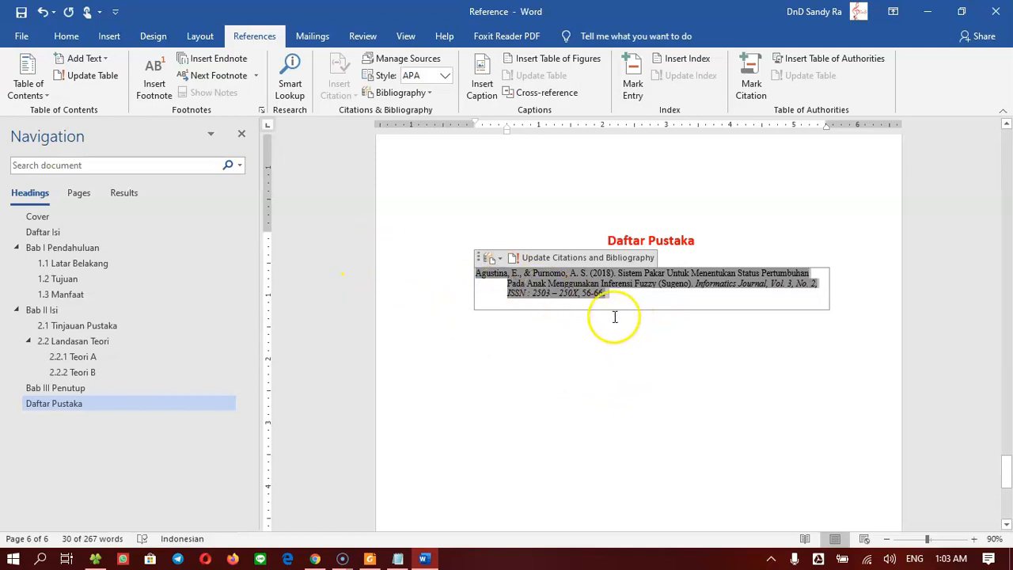
{"action": "left_click", "coordinate": [68, 37]}
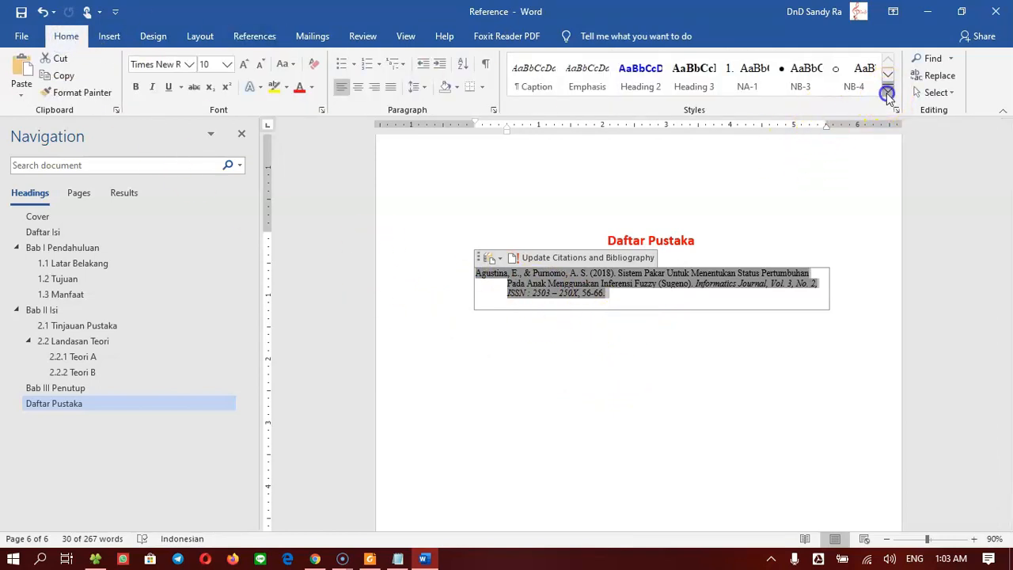
{"action": "left_click", "coordinate": [887, 90]}
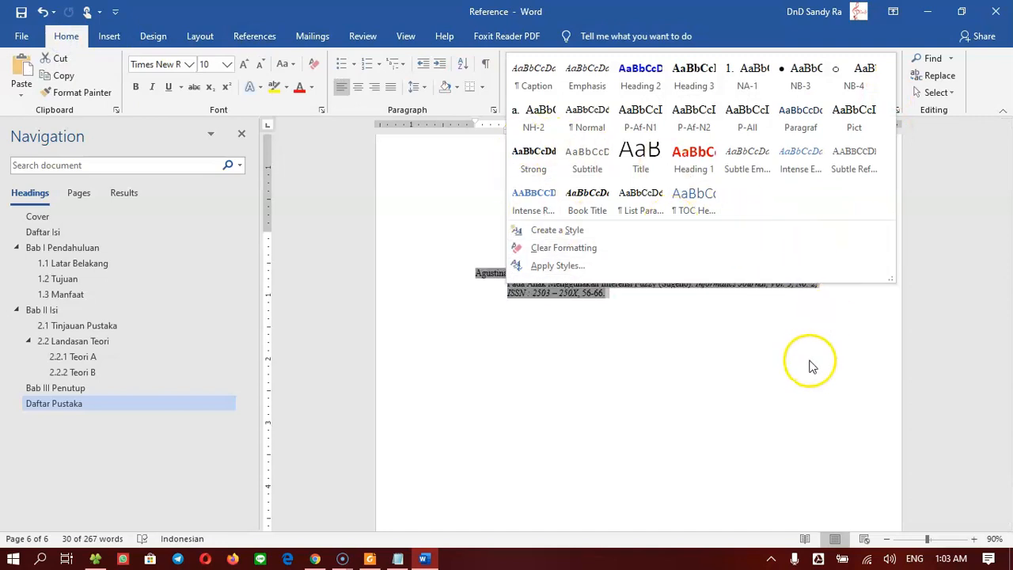
{"action": "left_click", "coordinate": [787, 394]}
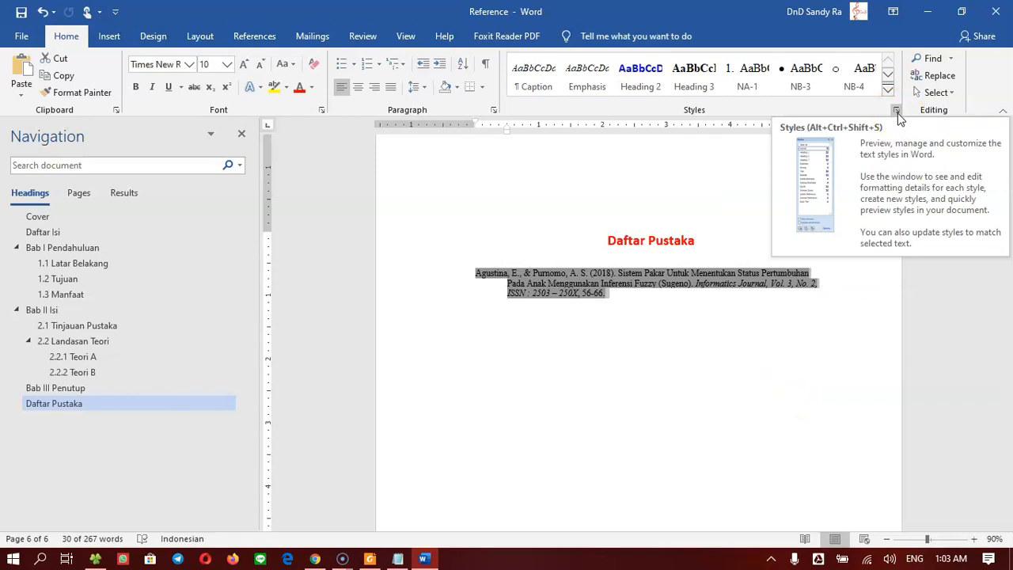
{"action": "left_click", "coordinate": [897, 113]}
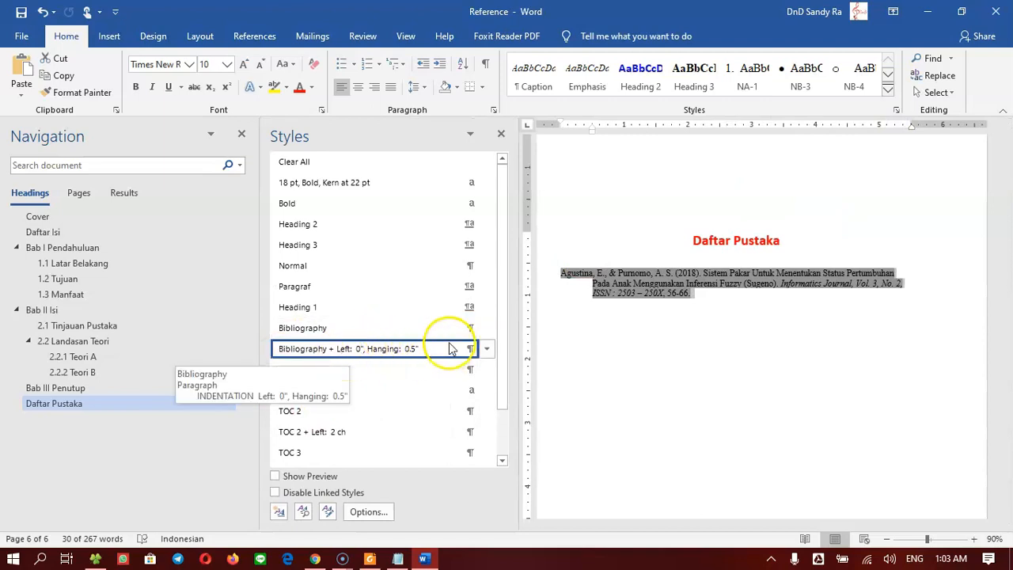
{"action": "left_click", "coordinate": [486, 349]}
{"action": "left_click", "coordinate": [449, 366]}
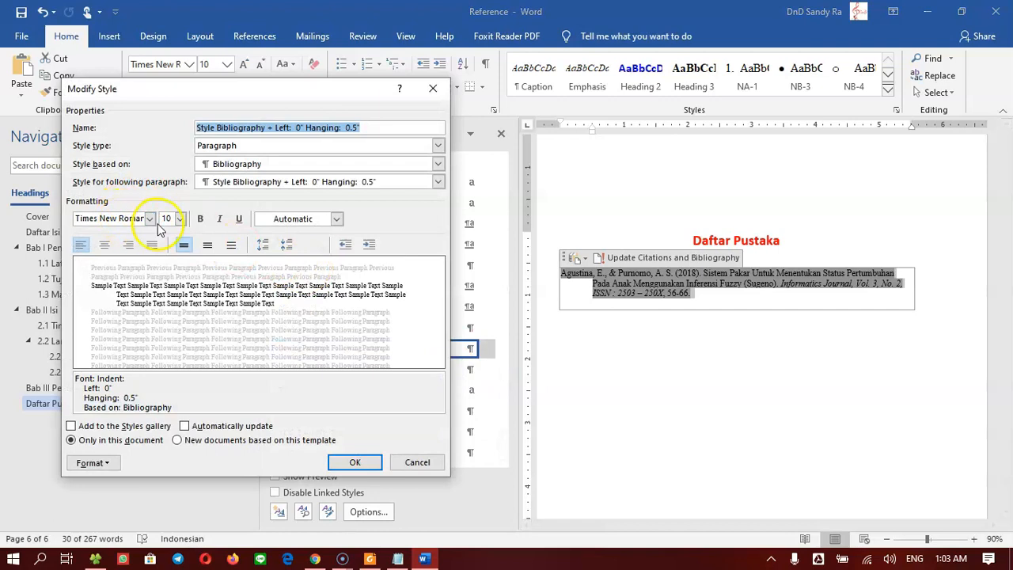
- Format the bibliography entry's style as Times New Roman, 12 pt, justified, apply it and close the style list
{"action": "left_click", "coordinate": [150, 220]}
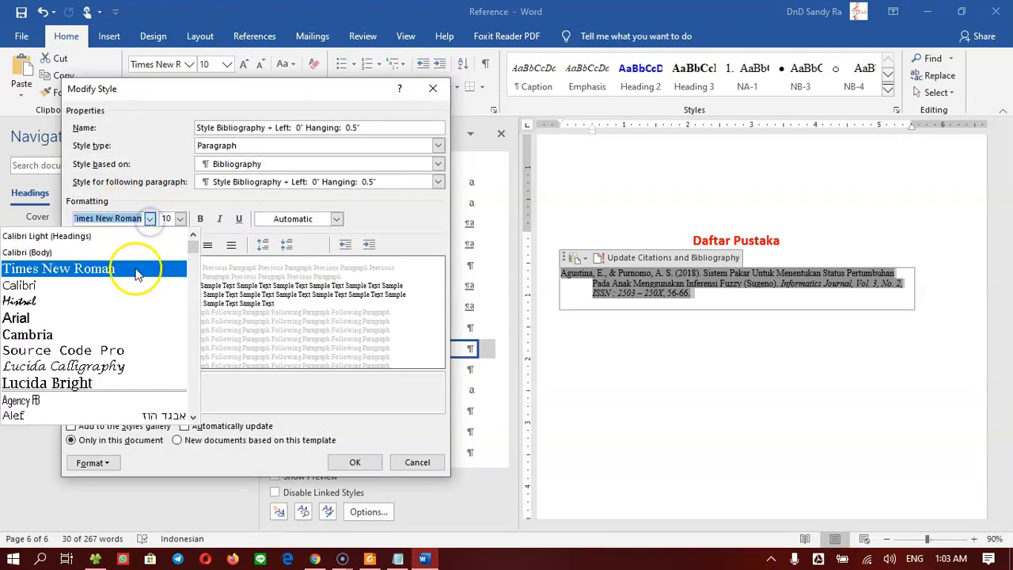
{"action": "left_click", "coordinate": [133, 270]}
{"action": "left_click", "coordinate": [181, 220]}
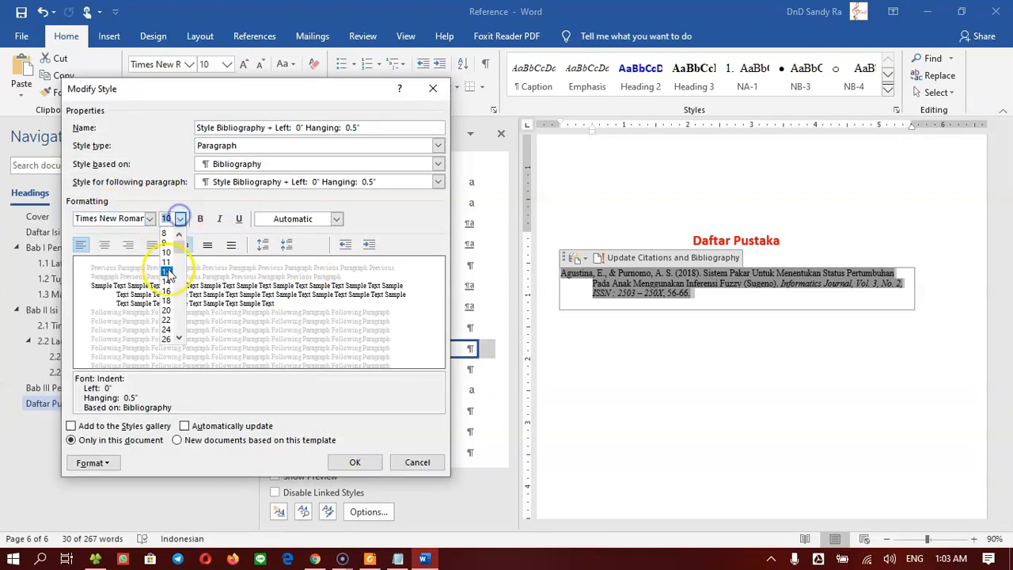
{"action": "left_click", "coordinate": [168, 271]}
{"action": "left_click", "coordinate": [152, 244]}
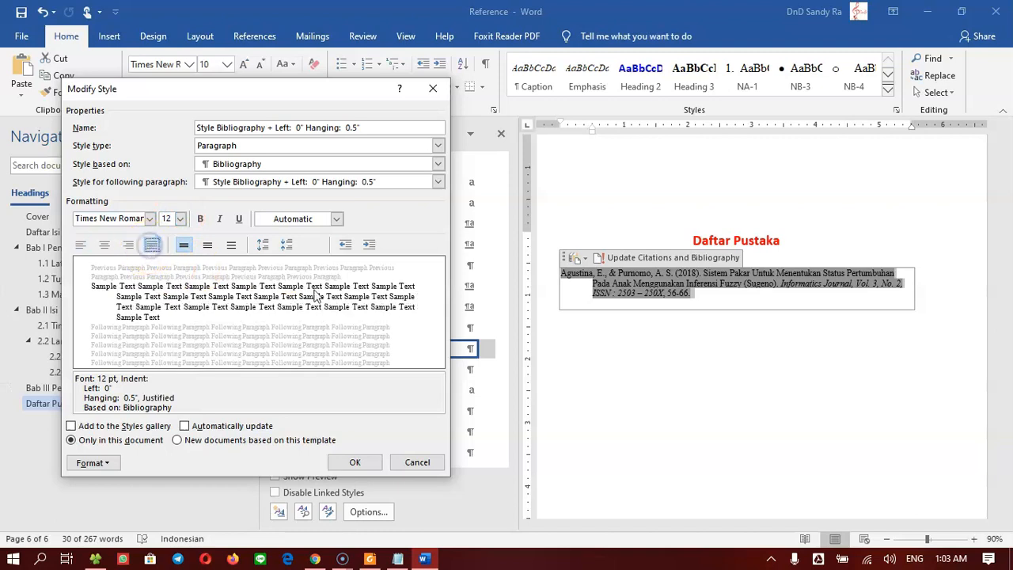
{"action": "left_click", "coordinate": [357, 464]}
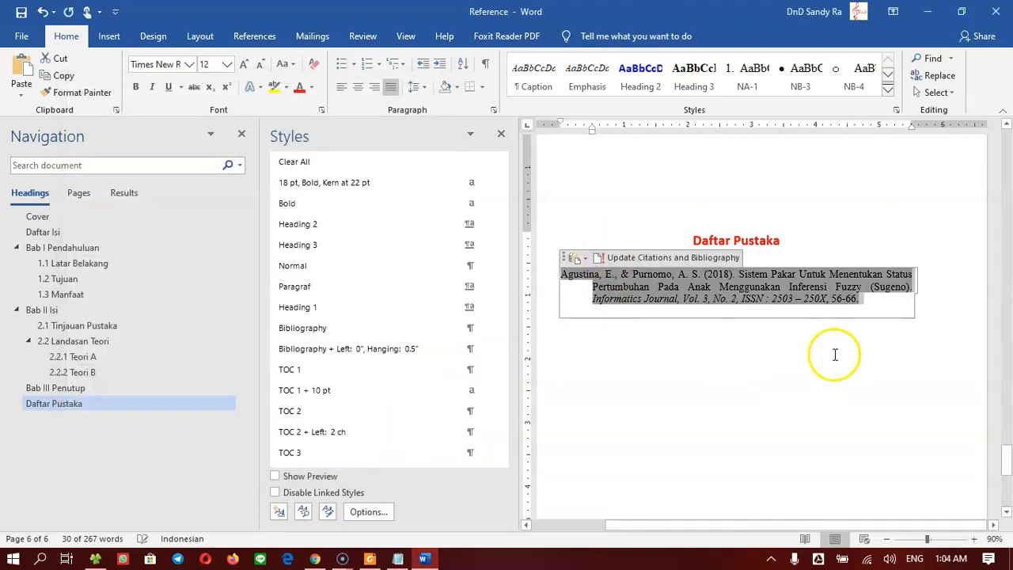
{"action": "left_click", "coordinate": [738, 369]}
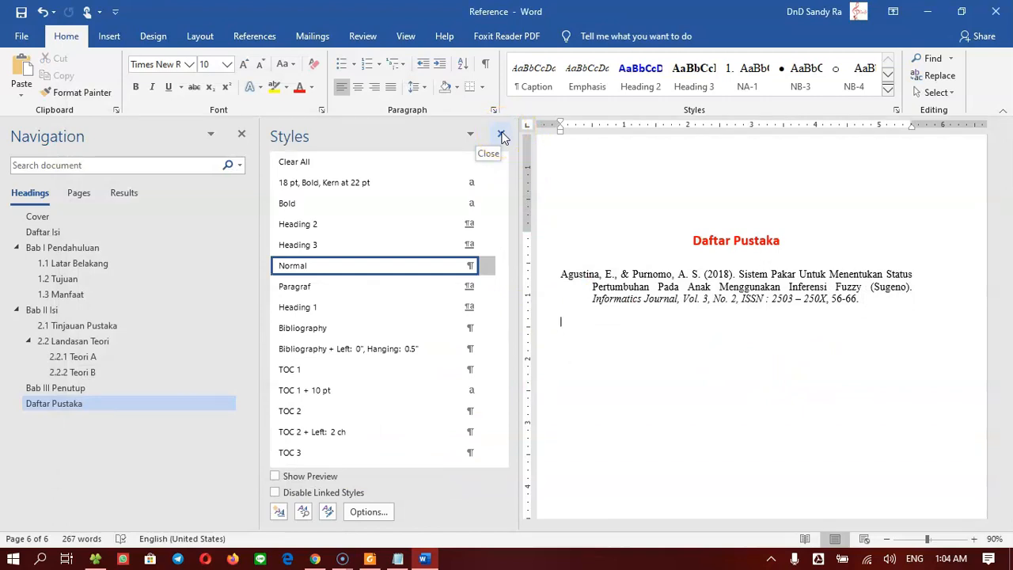
{"action": "left_click", "coordinate": [502, 137]}
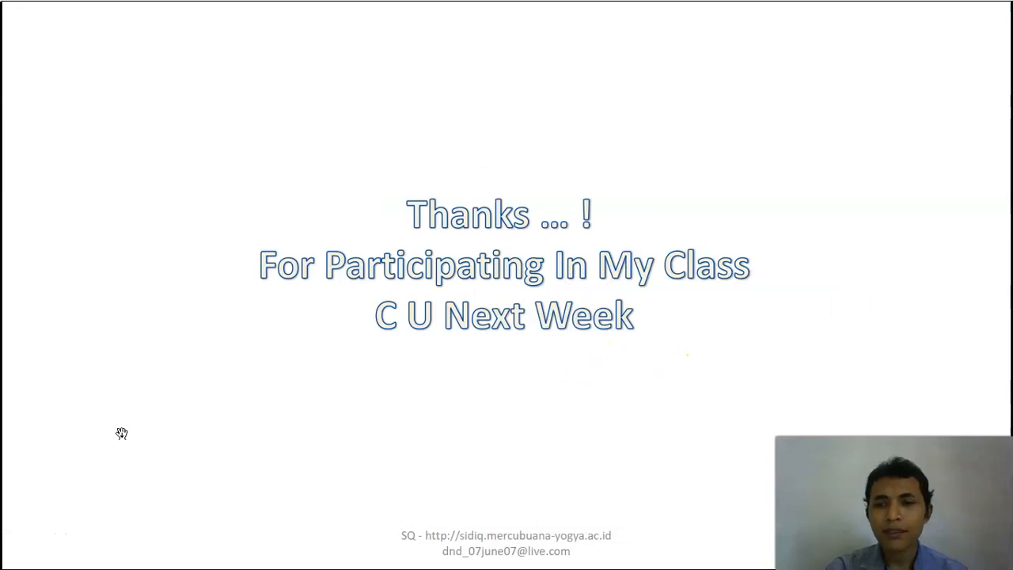
{"action": "left_click", "coordinate": [111, 436]}
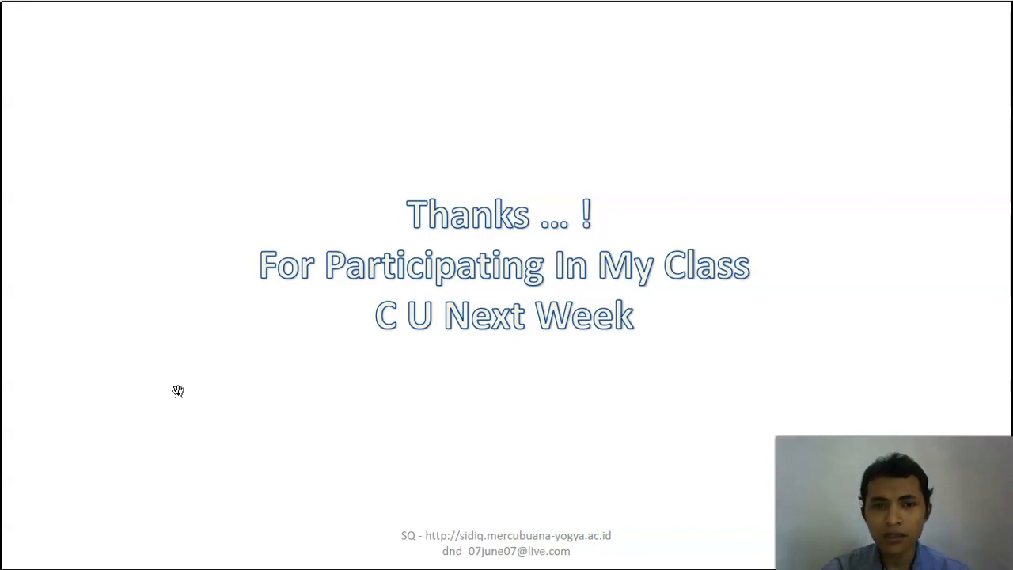
{"action": "left_click", "coordinate": [165, 410]}
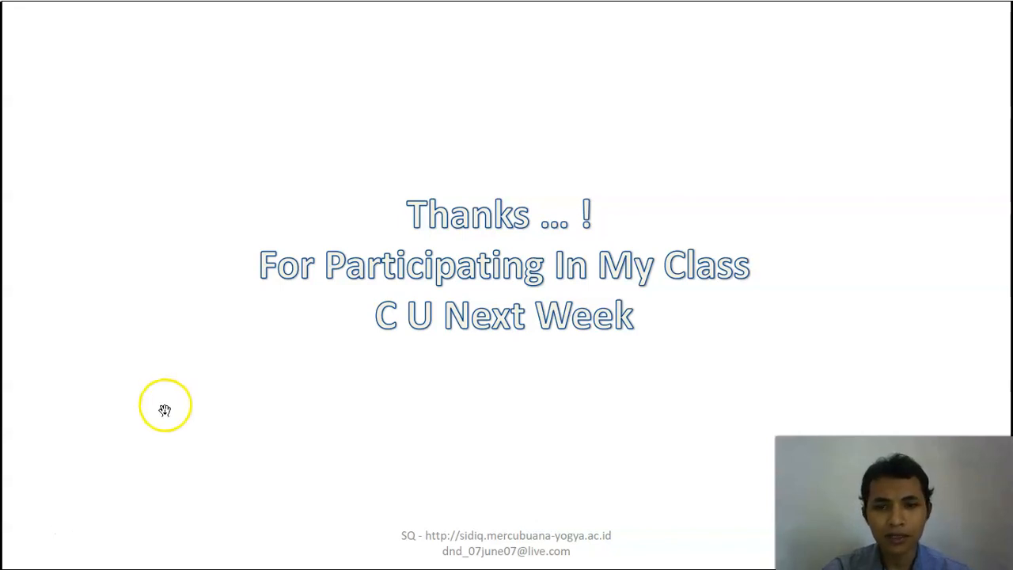